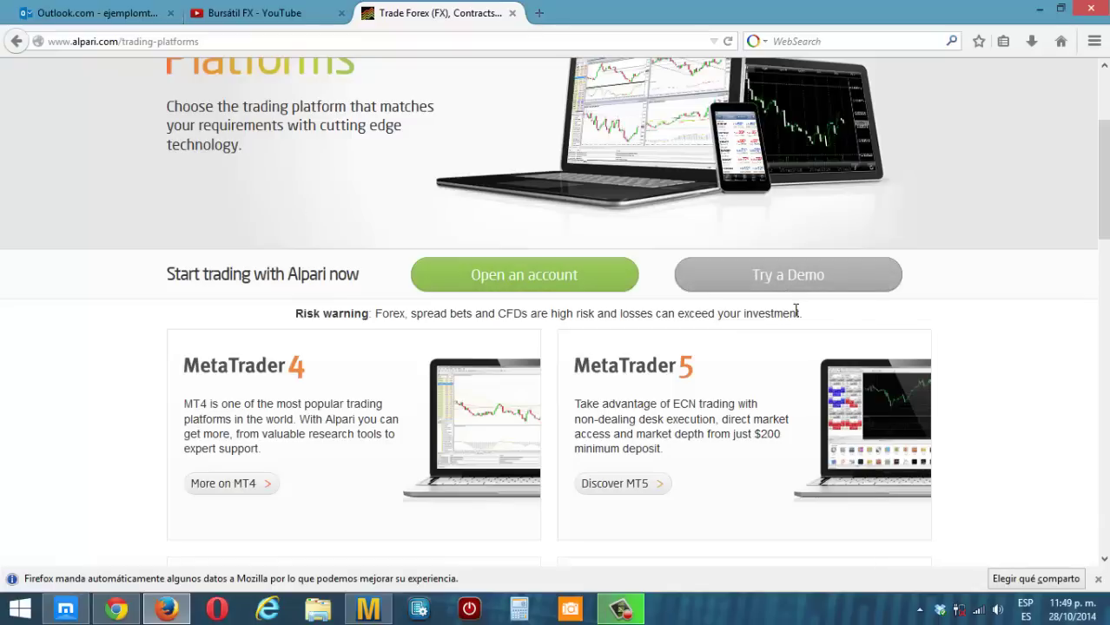
- Scroll to the MetaTrader 4 card and open its 'More on MT4' page
{"action": "scroll", "coordinate": [796, 310], "scroll_direction": "down", "scroll_amount": 4}
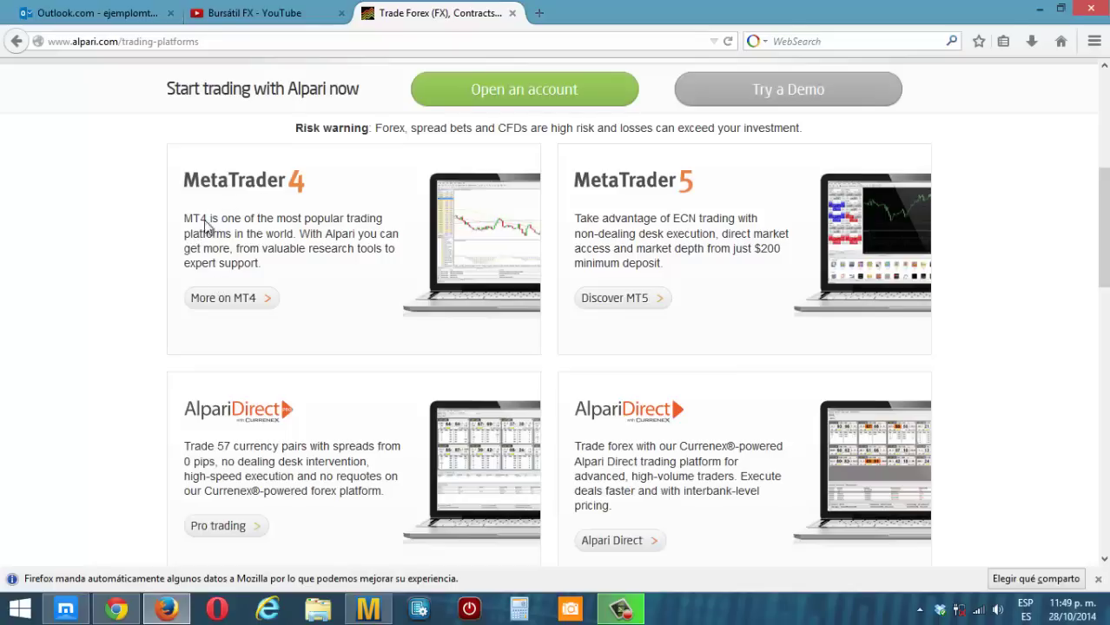
{"action": "left_click", "coordinate": [221, 300]}
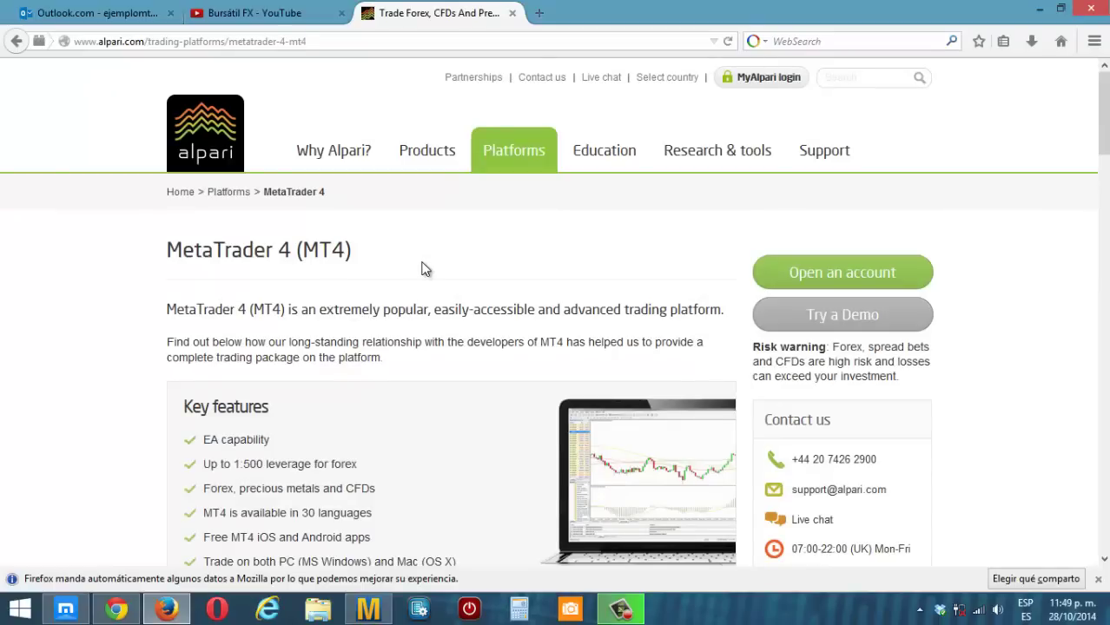
- Open 'Try a Demo' and scroll the new tab down to the empty demo application form
{"action": "scroll", "coordinate": [456, 317], "scroll_direction": "down", "scroll_amount": 1}
{"action": "scroll", "coordinate": [456, 317], "scroll_direction": "down", "scroll_amount": 2}
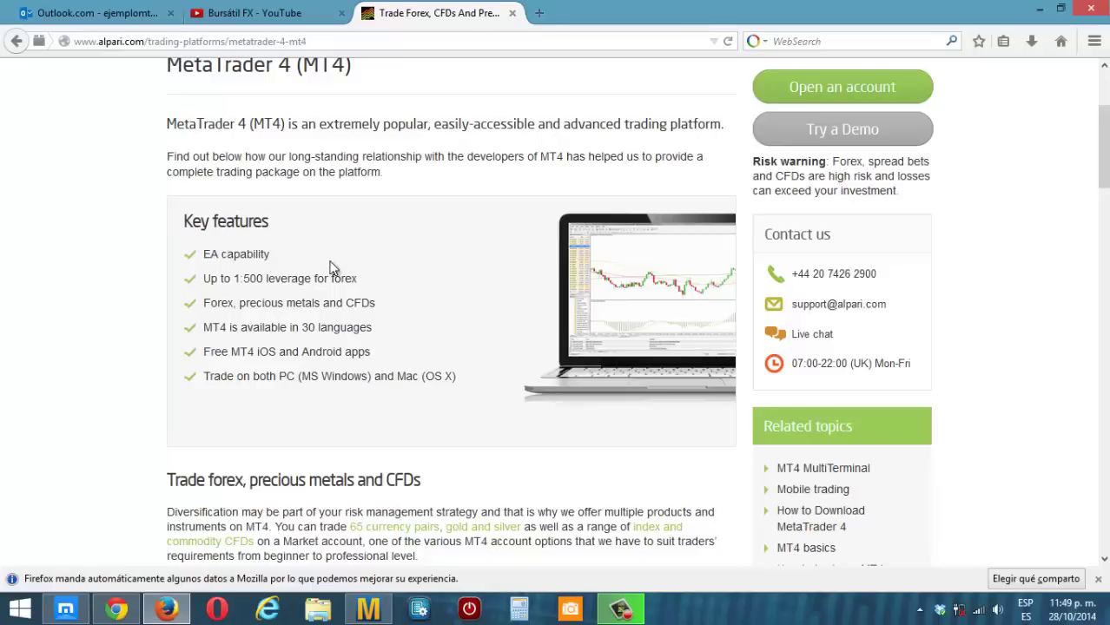
{"action": "scroll", "coordinate": [400, 284], "scroll_direction": "down", "scroll_amount": 2}
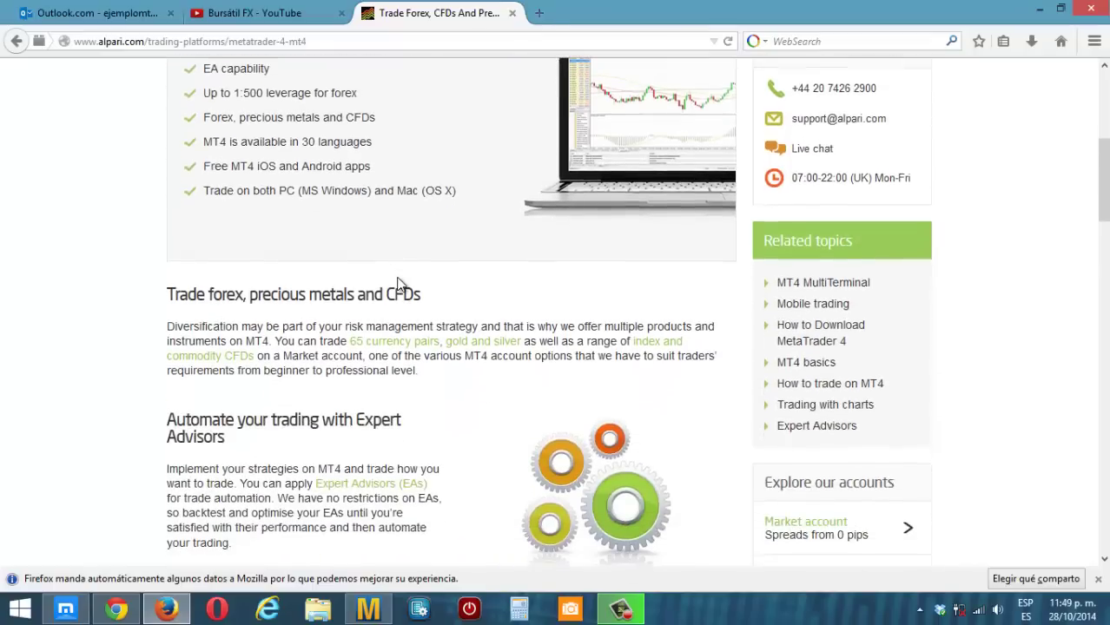
{"action": "scroll", "coordinate": [400, 284], "scroll_direction": "up", "scroll_amount": 3}
{"action": "scroll", "coordinate": [399, 284], "scroll_direction": "up", "scroll_amount": 1}
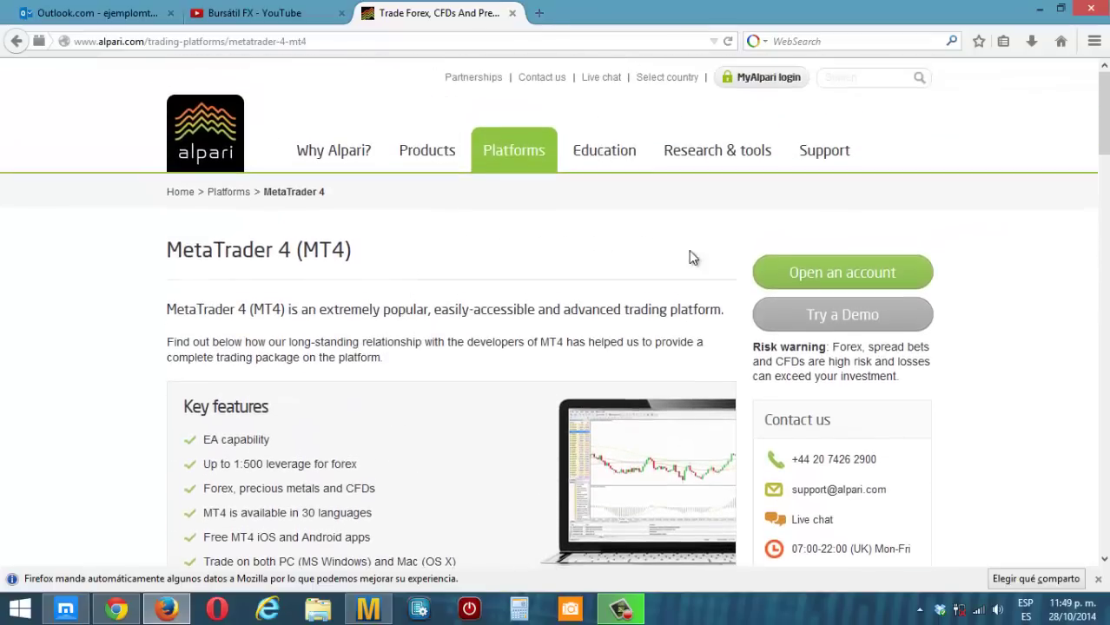
{"action": "left_click", "coordinate": [827, 319]}
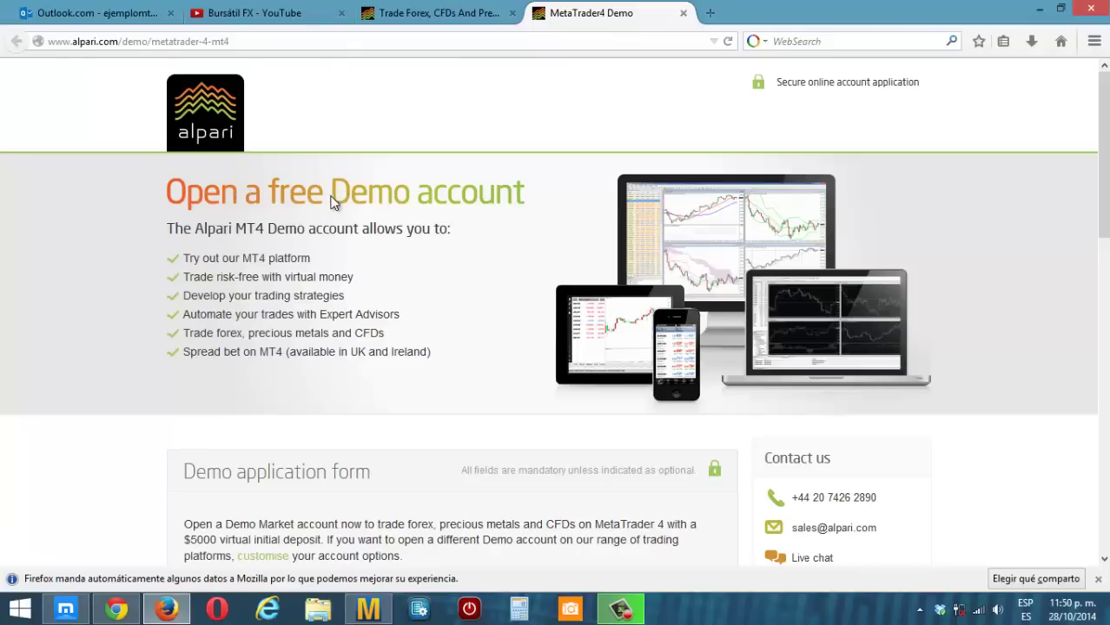
{"action": "scroll", "coordinate": [532, 208], "scroll_direction": "down", "scroll_amount": 4}
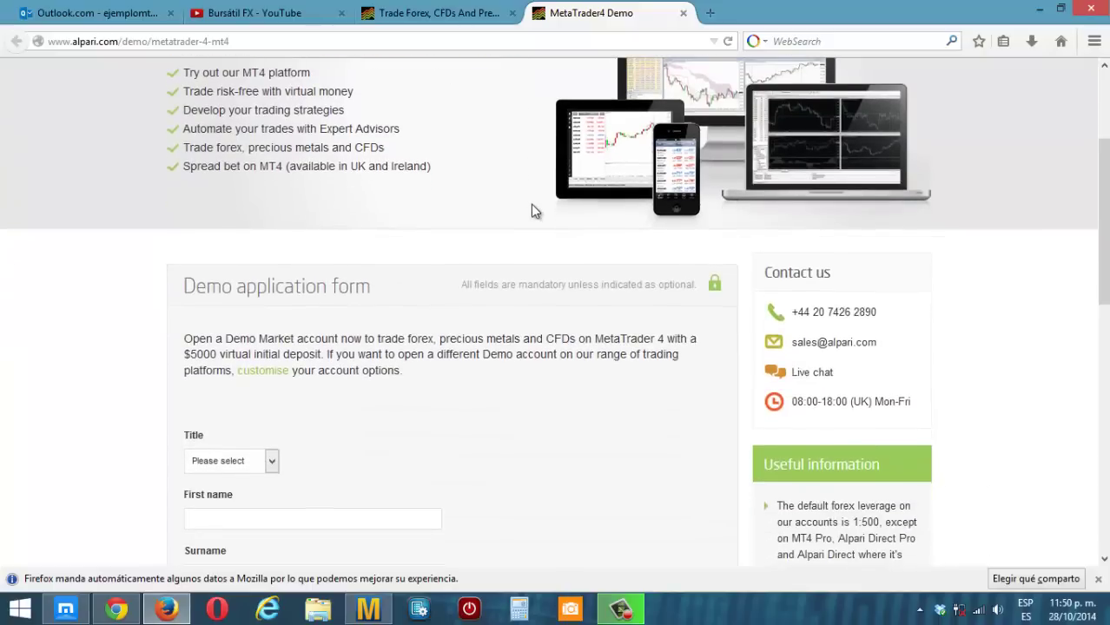
{"action": "scroll", "coordinate": [532, 210], "scroll_direction": "down", "scroll_amount": 5}
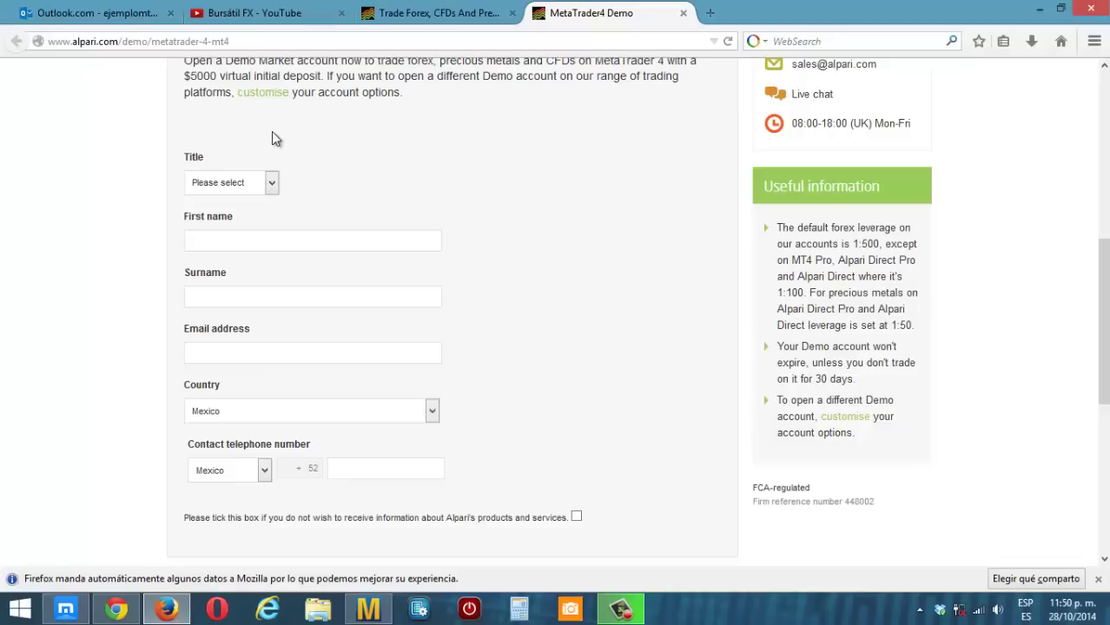
- Set Title to Mr and enter the applicant's first name, fixing a typo
{"action": "left_click", "coordinate": [271, 184]}
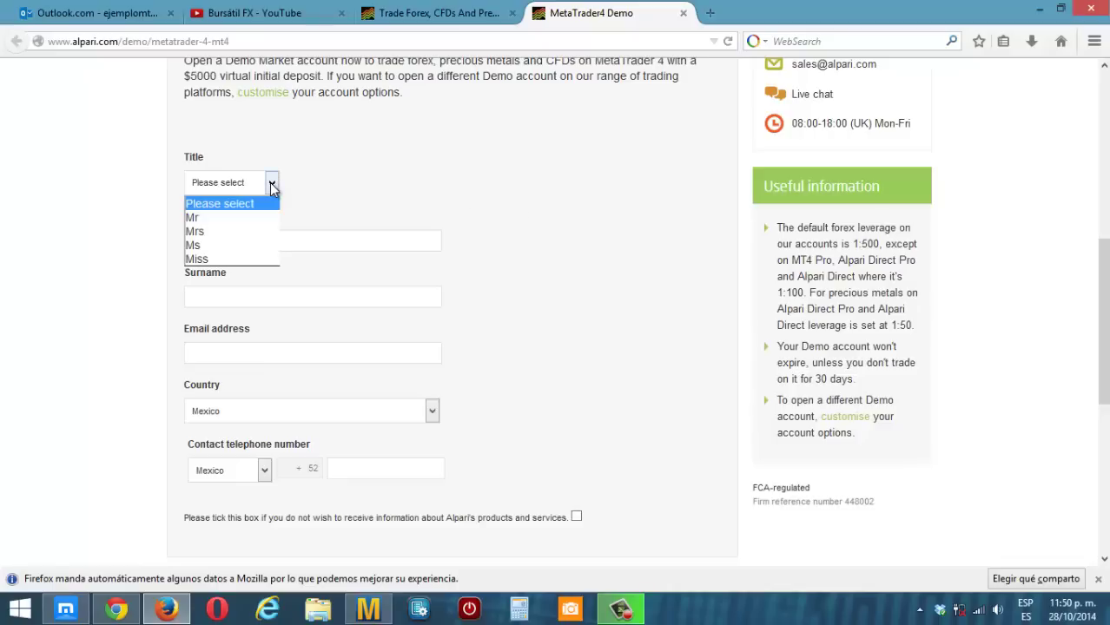
{"action": "left_click", "coordinate": [235, 219]}
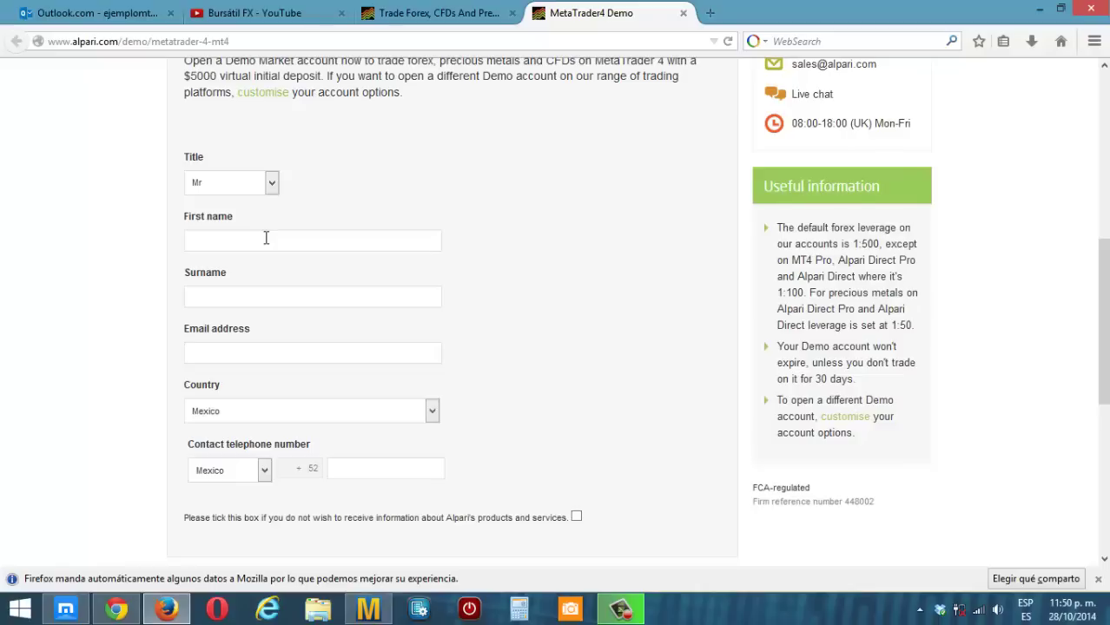
{"action": "key", "text": "BackSpace"}
{"action": "key", "text": "BackSpace"}
{"action": "key", "text": "BackSpace"}
- Enter the applicant's surname and pick the suggested e-mail address
{"action": "left_click", "coordinate": [231, 299]}
{"action": "type", "text": "Dean"}
{"action": "left_click", "coordinate": [225, 354]}
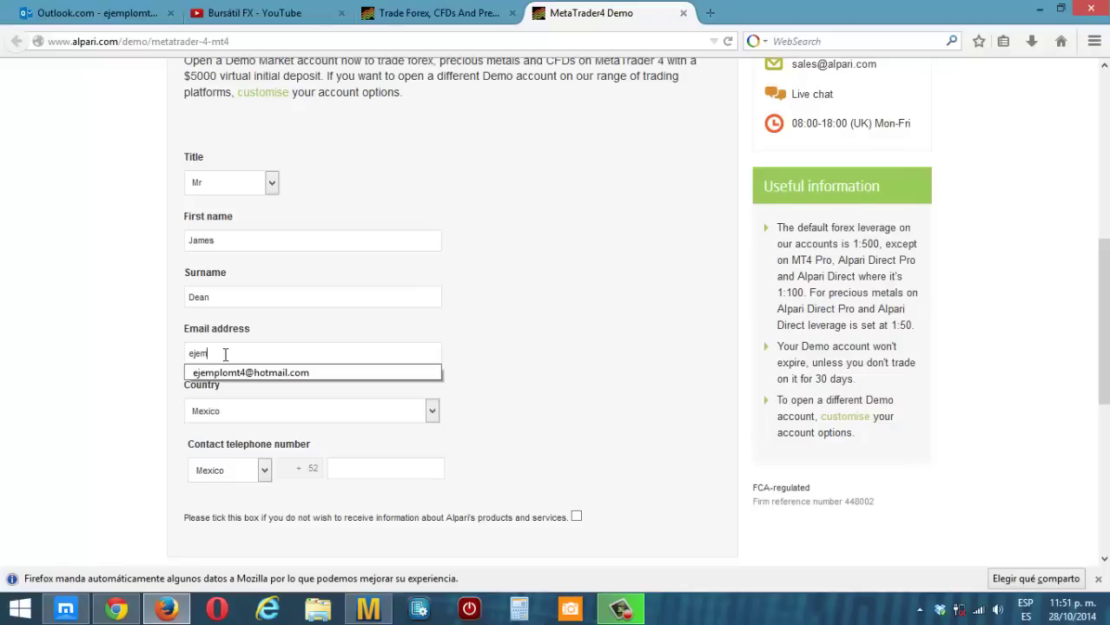
{"action": "left_click", "coordinate": [270, 372]}
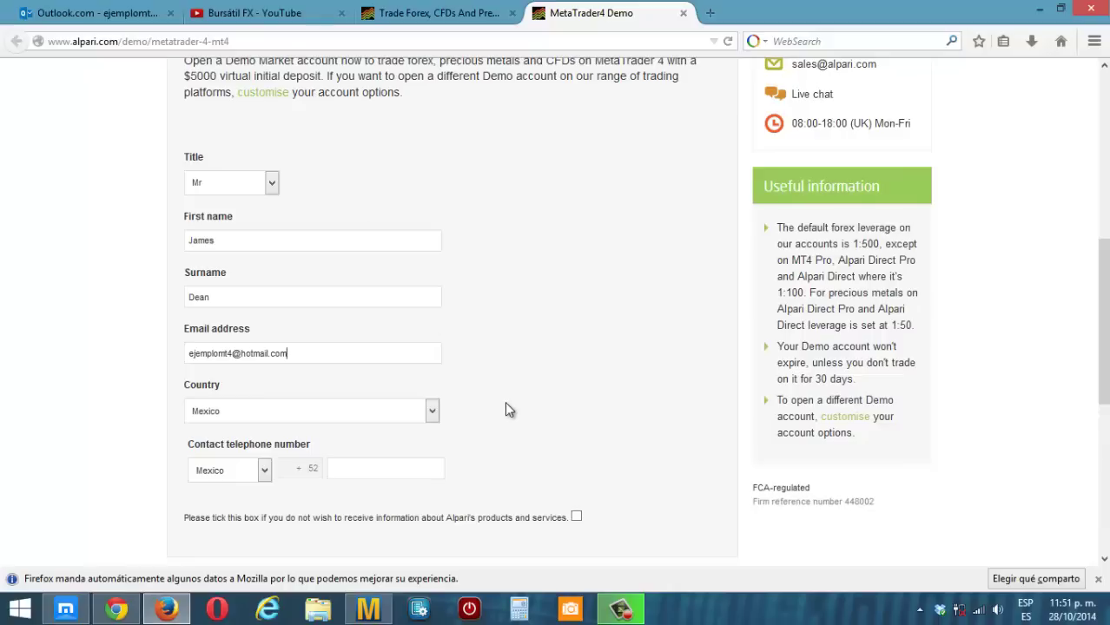
- Keep Country as Mexico, fill in the saved phone number, and tick the Alpari opt-out box
{"action": "left_click", "coordinate": [432, 412]}
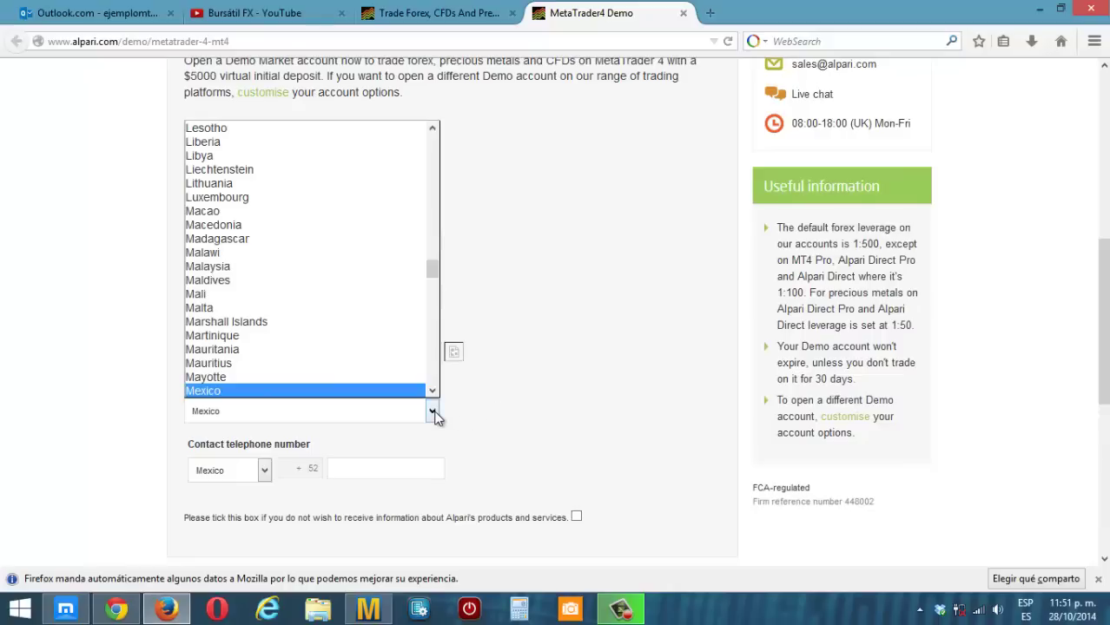
{"action": "left_click", "coordinate": [433, 414]}
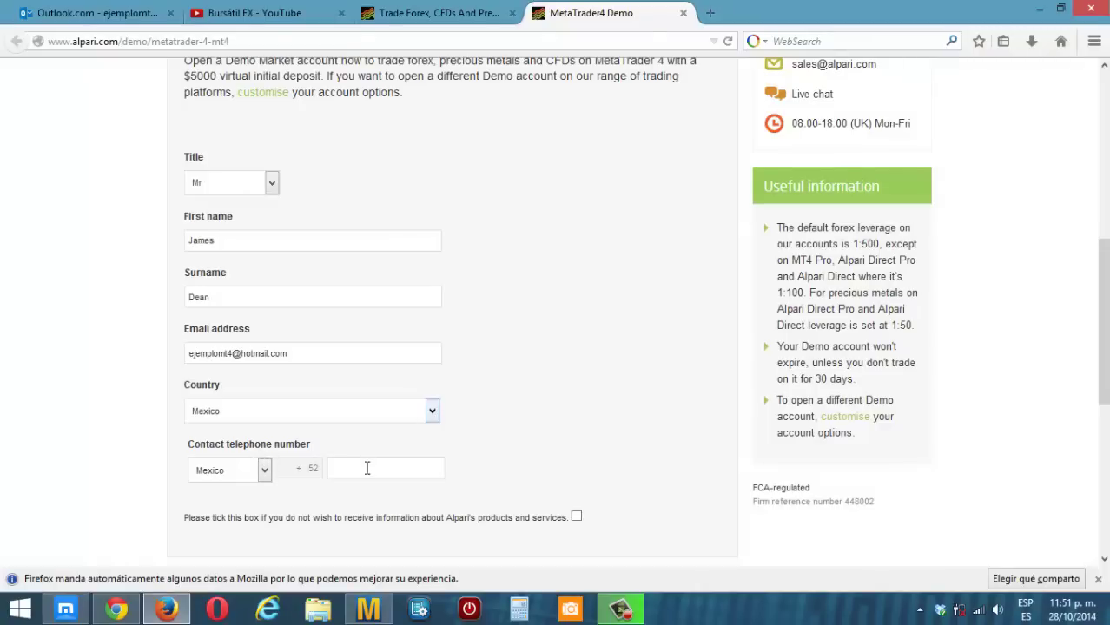
{"action": "left_click", "coordinate": [364, 469]}
{"action": "scroll", "coordinate": [398, 456], "scroll_direction": "down", "scroll_amount": 4}
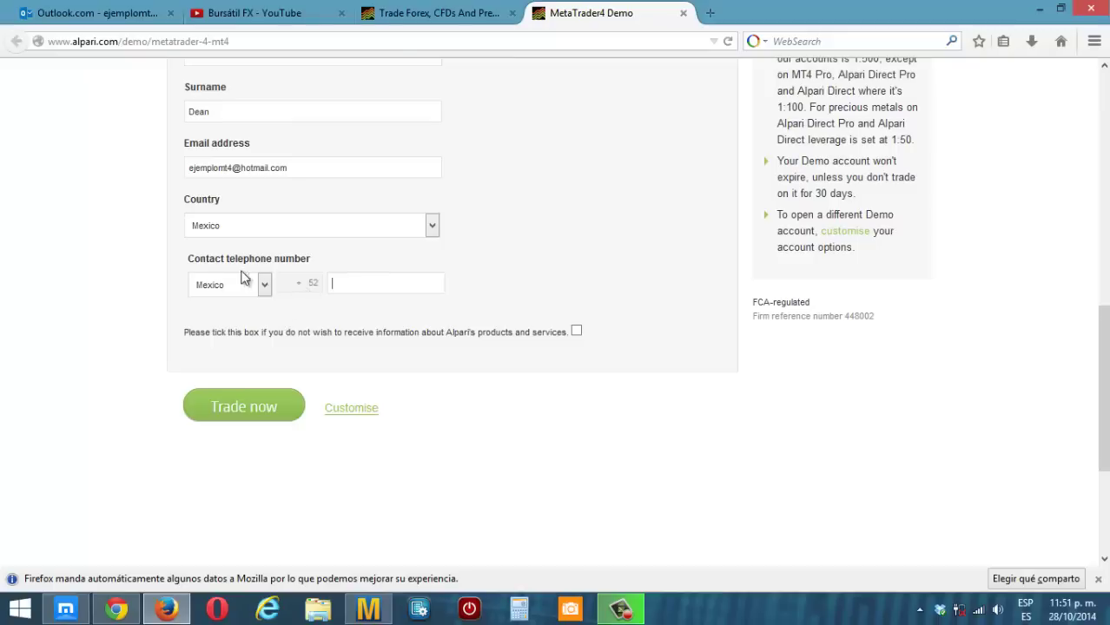
{"action": "left_click", "coordinate": [345, 283]}
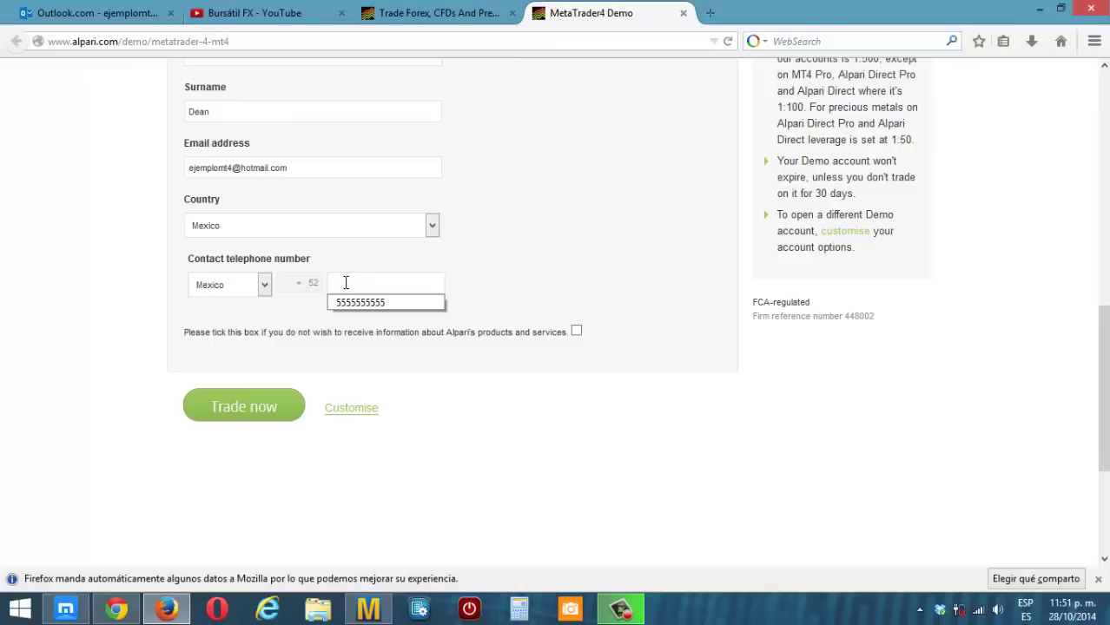
{"action": "left_click", "coordinate": [359, 303]}
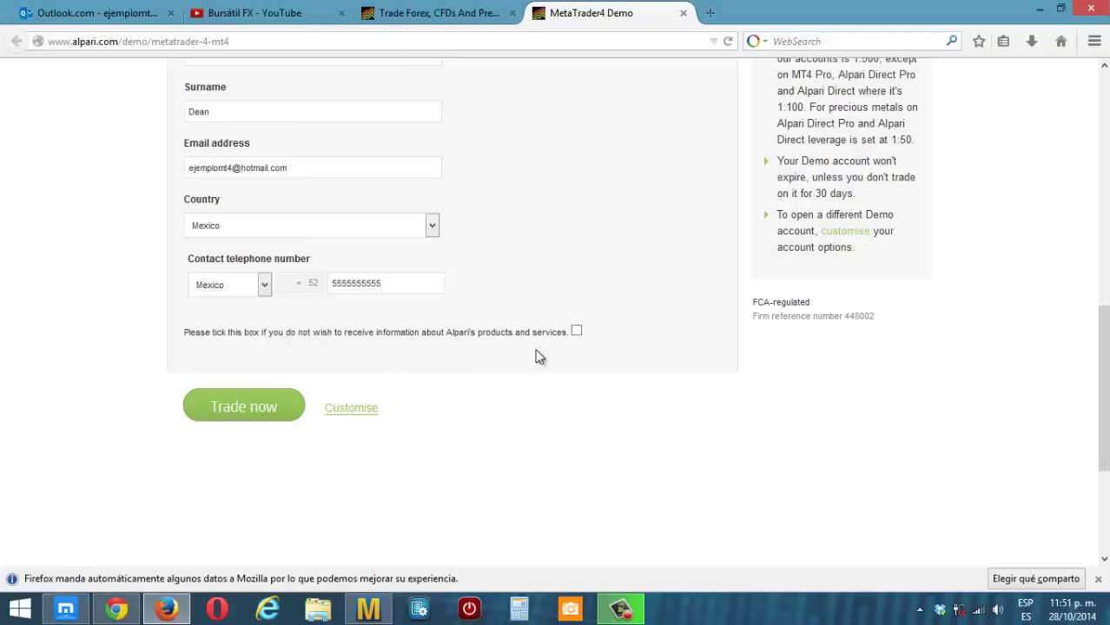
{"action": "left_click", "coordinate": [576, 331]}
{"action": "scroll", "coordinate": [435, 372], "scroll_direction": "down", "scroll_amount": 2}
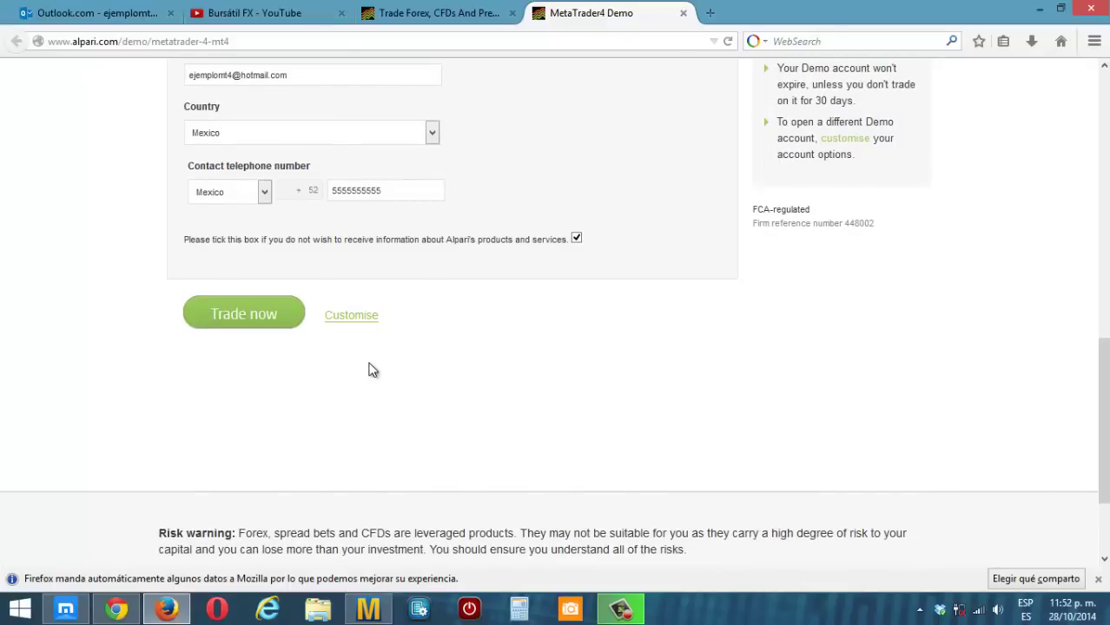
- Submit the application with Trade now, review the activation notice, then switch to Outlook.com
{"action": "left_click", "coordinate": [248, 316]}
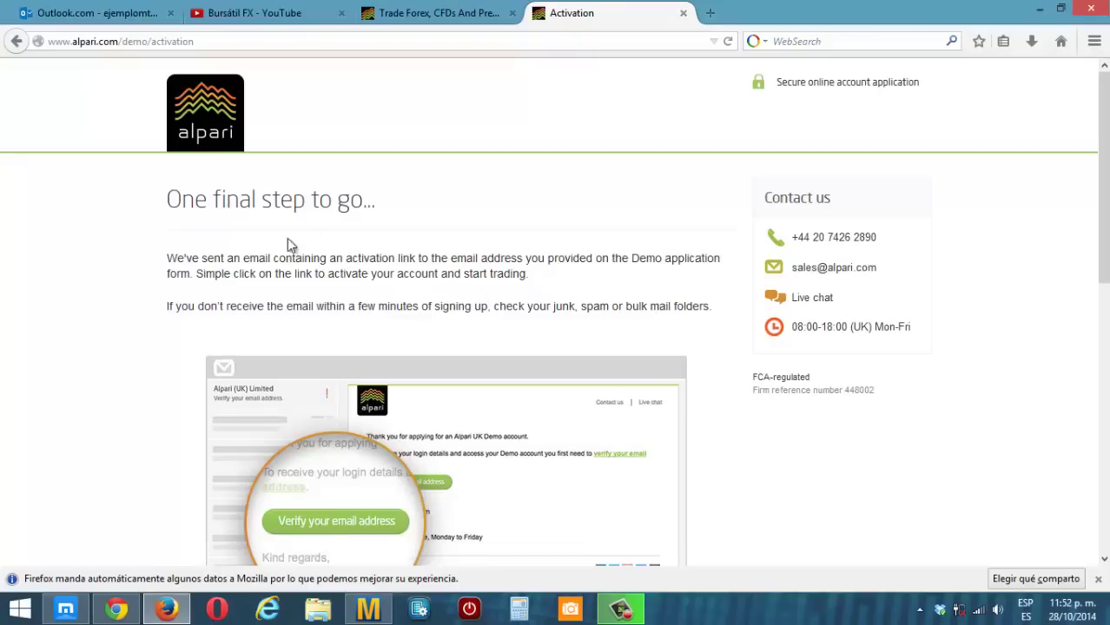
{"action": "scroll", "coordinate": [415, 296], "scroll_direction": "down", "scroll_amount": 5}
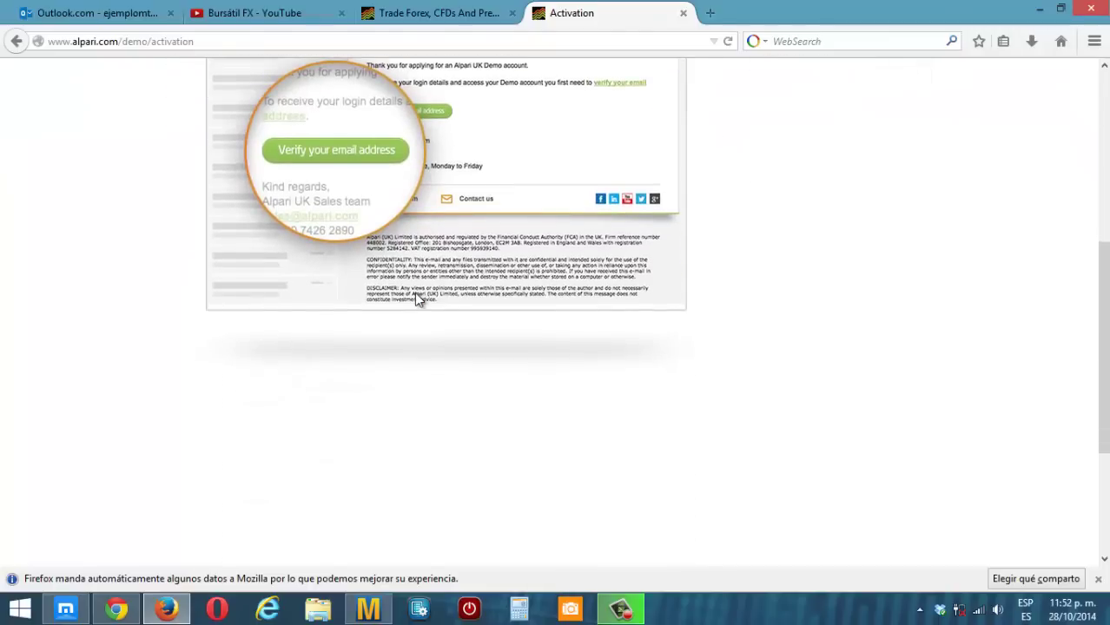
{"action": "scroll", "coordinate": [414, 296], "scroll_direction": "down", "scroll_amount": 1}
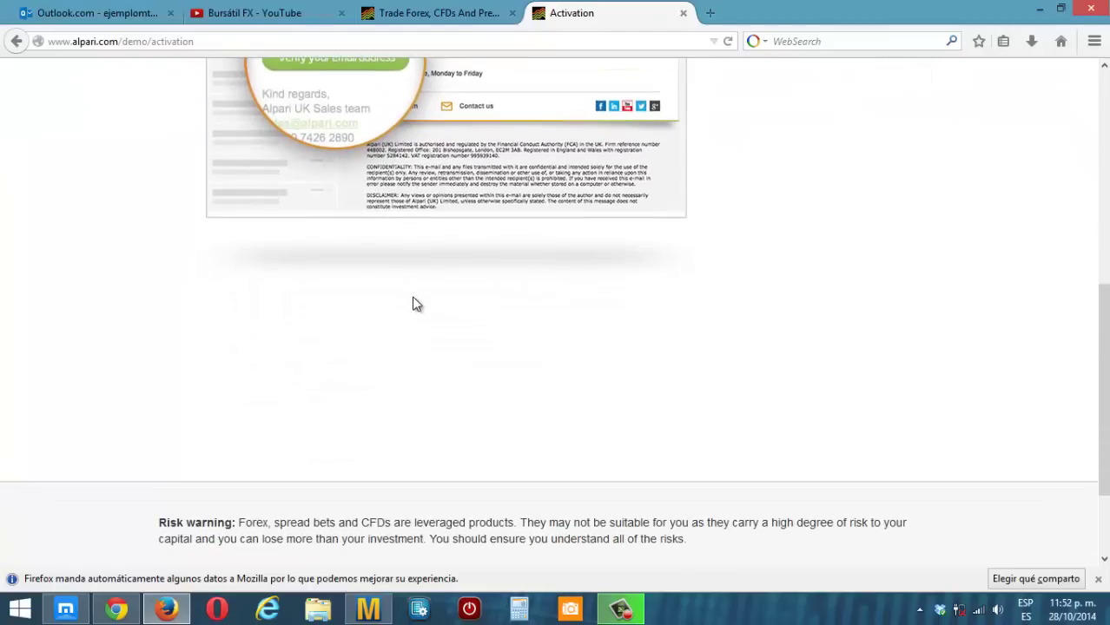
{"action": "left_click", "coordinate": [90, 13]}
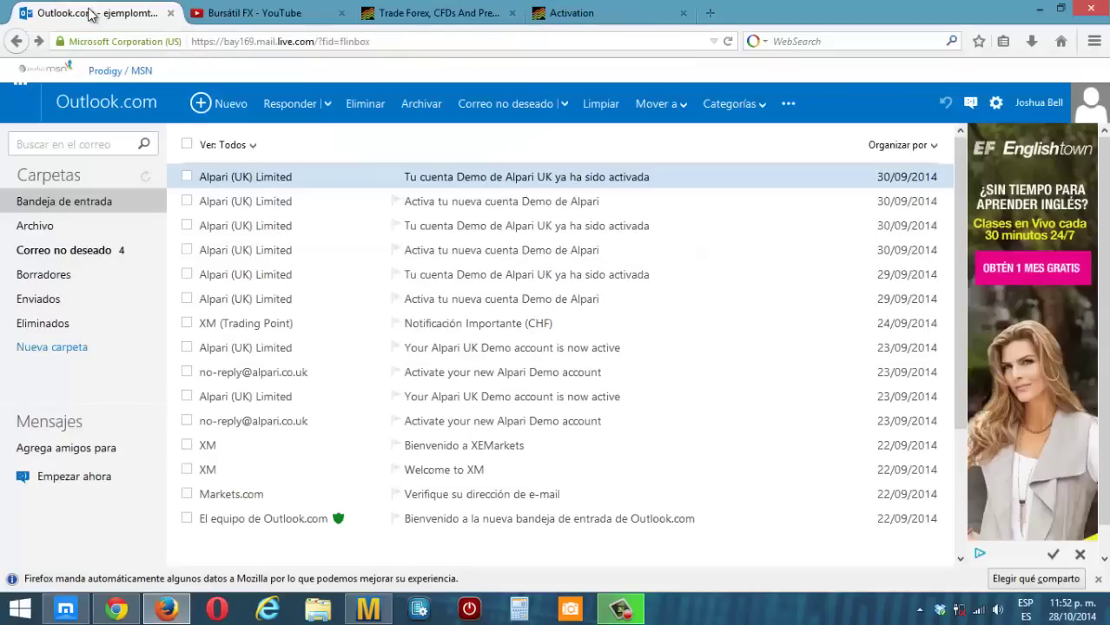
- Refresh the inbox, open the Alpari activation e-mail, and click 'Verify your email address'
{"action": "left_click_drag", "start_coordinate": [90, 13], "coordinate": [426, 17]}
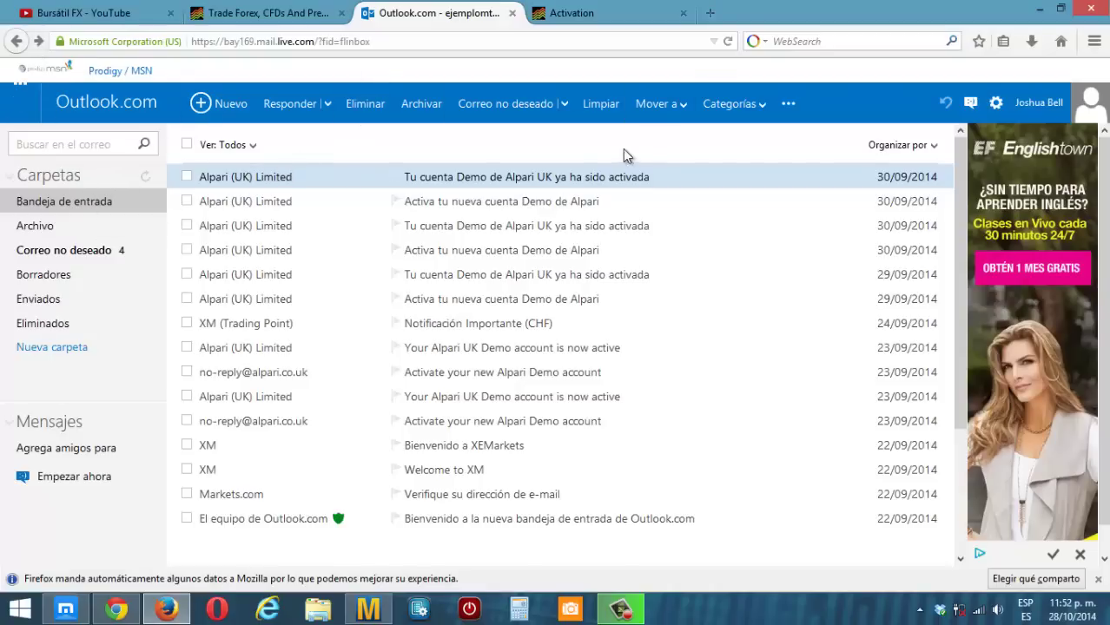
{"action": "left_click", "coordinate": [727, 40]}
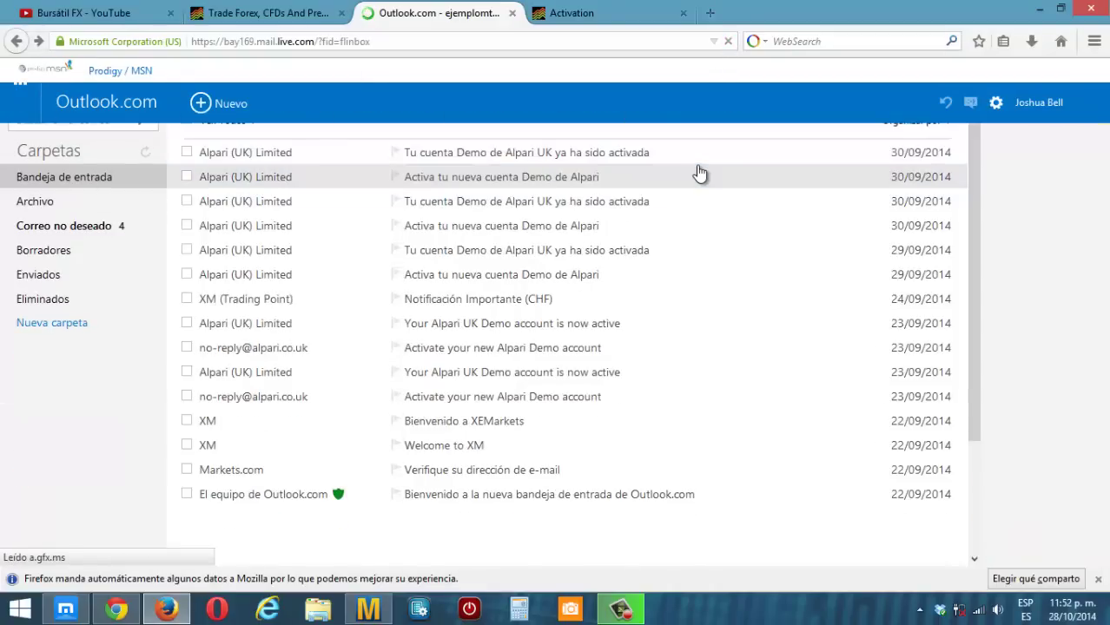
{"action": "scroll", "coordinate": [700, 173], "scroll_direction": "up", "scroll_amount": 1}
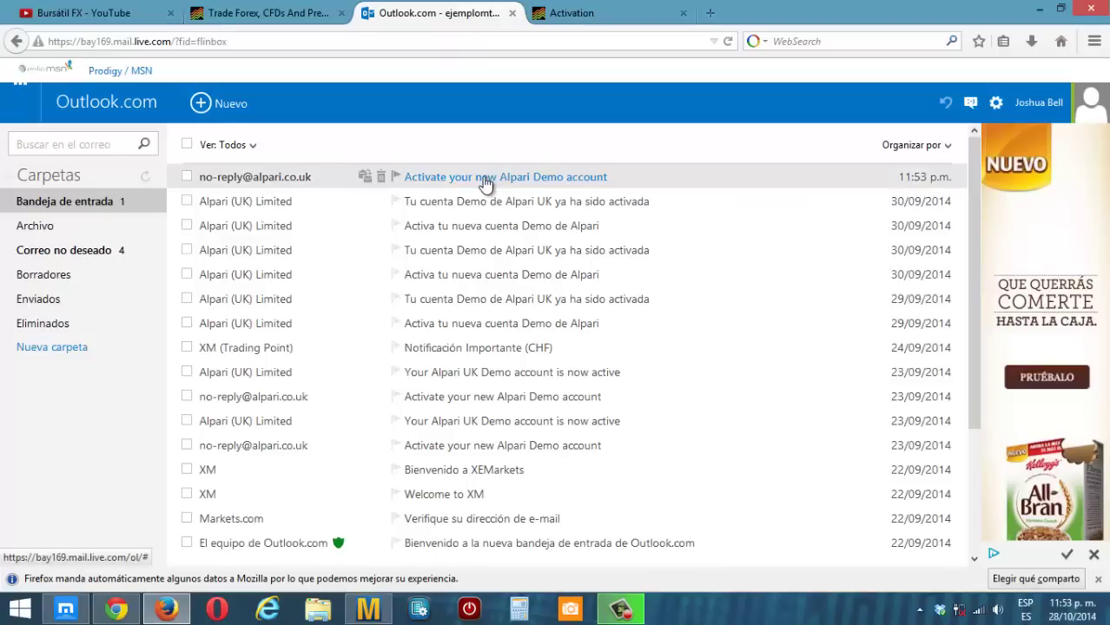
{"action": "left_click", "coordinate": [486, 178]}
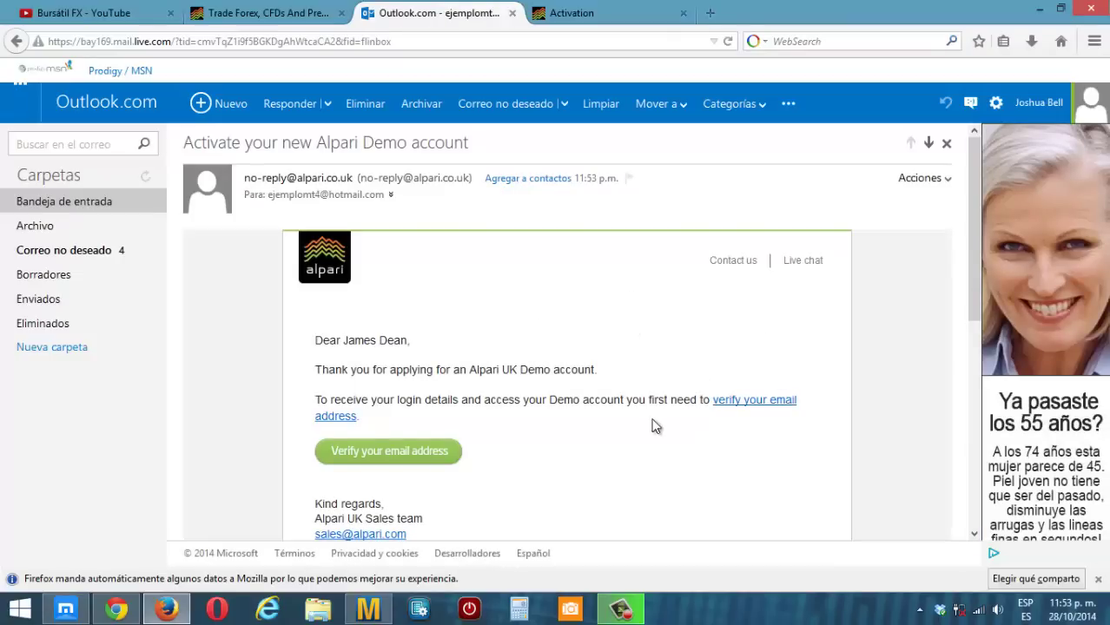
{"action": "scroll", "coordinate": [626, 403], "scroll_direction": "down", "scroll_amount": 2}
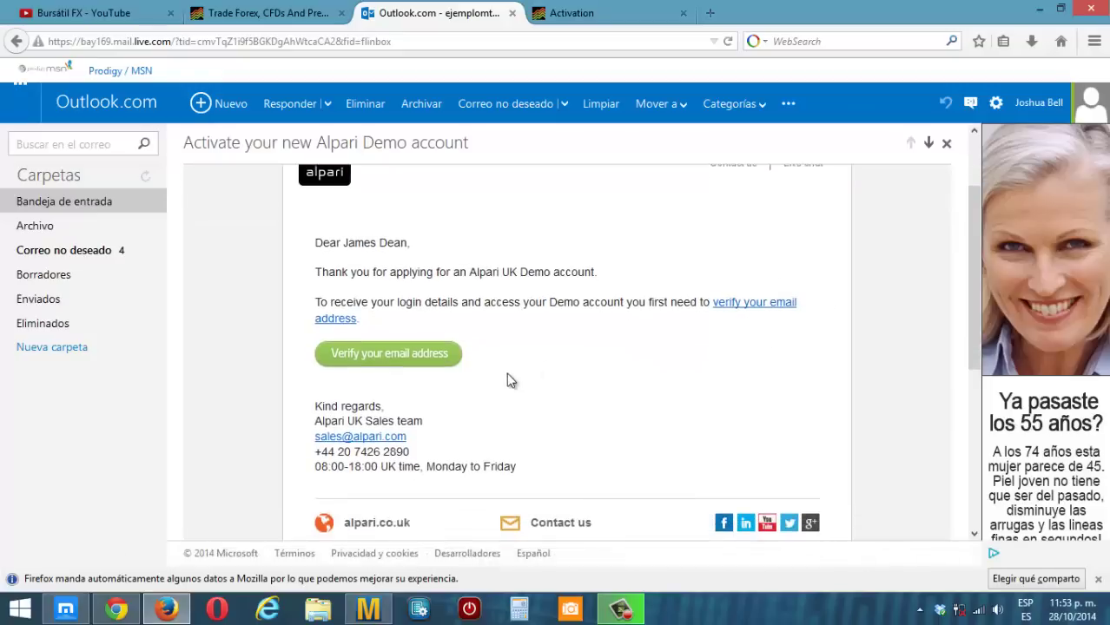
{"action": "left_click", "coordinate": [366, 361]}
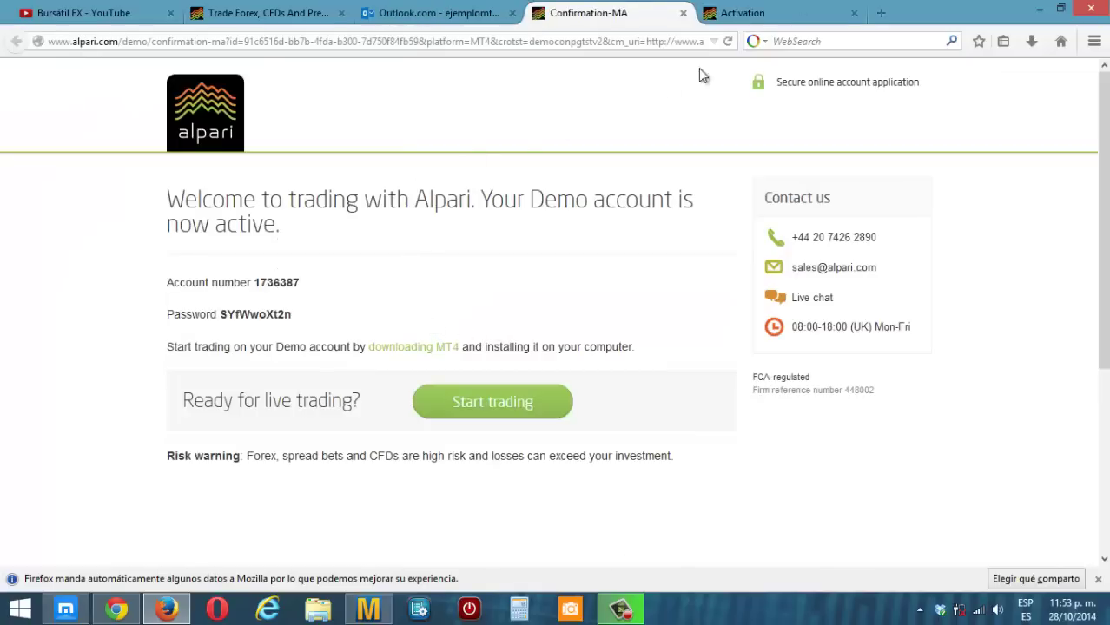
- Close the leftover Activation tab and copy the demo account number into Notepad
{"action": "left_click", "coordinate": [795, 14]}
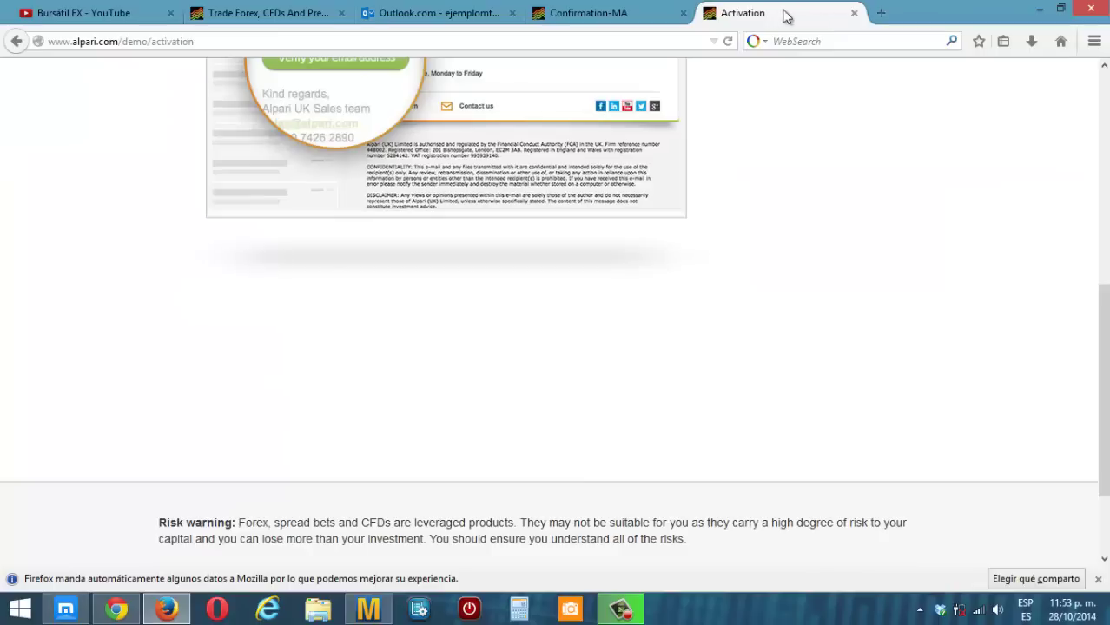
{"action": "left_click", "coordinate": [855, 14]}
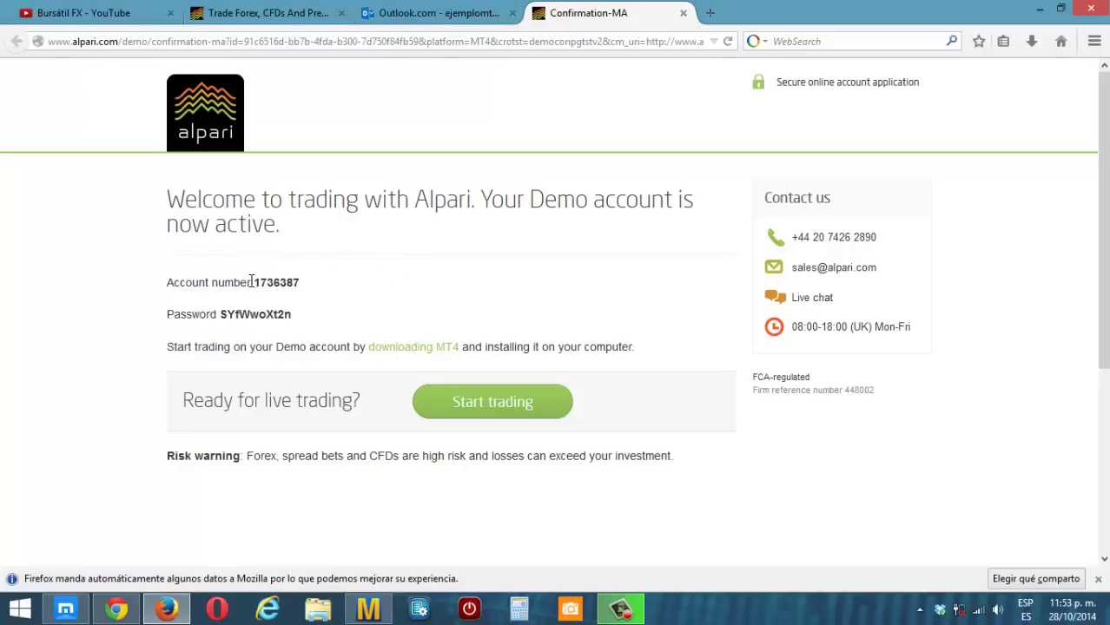
{"action": "left_click_drag", "start_coordinate": [257, 282], "coordinate": [302, 283]}
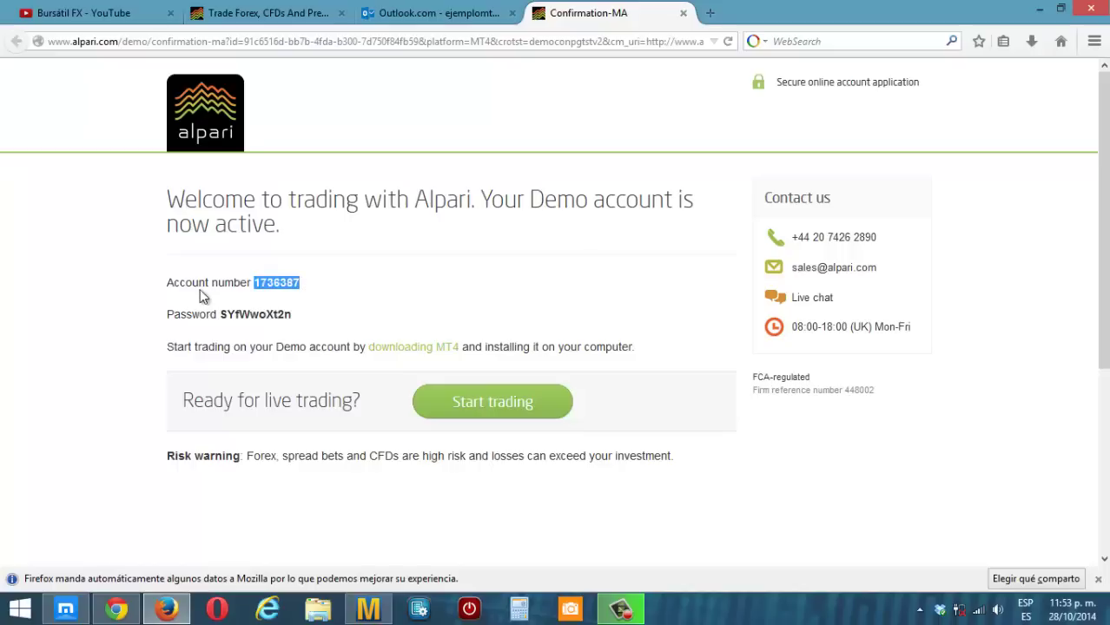
{"action": "right_click", "coordinate": [293, 285]}
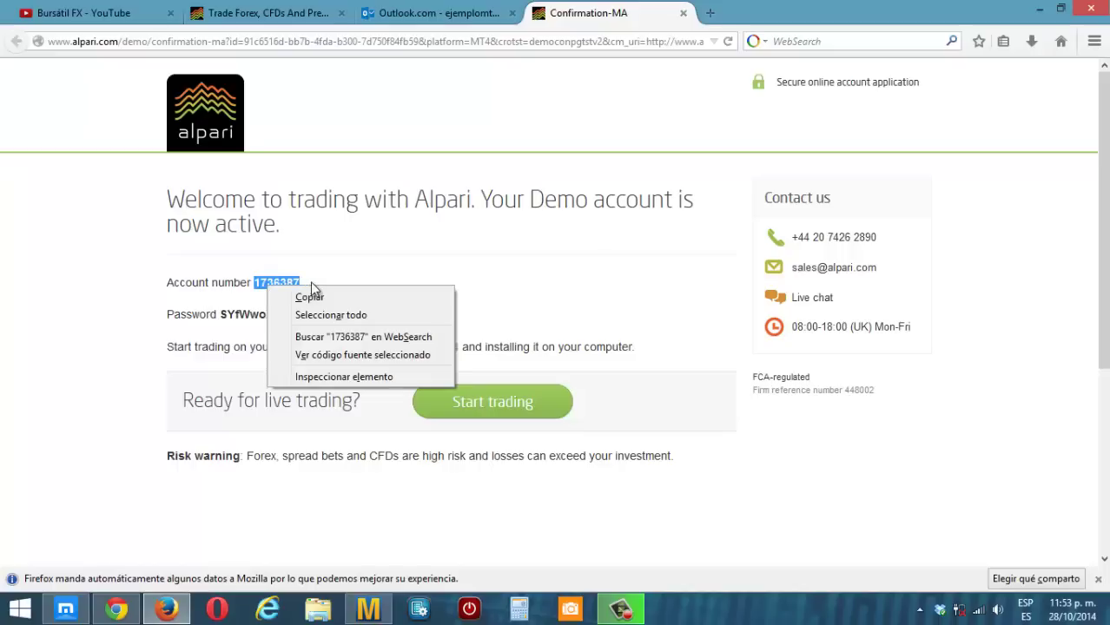
{"action": "left_click", "coordinate": [314, 298]}
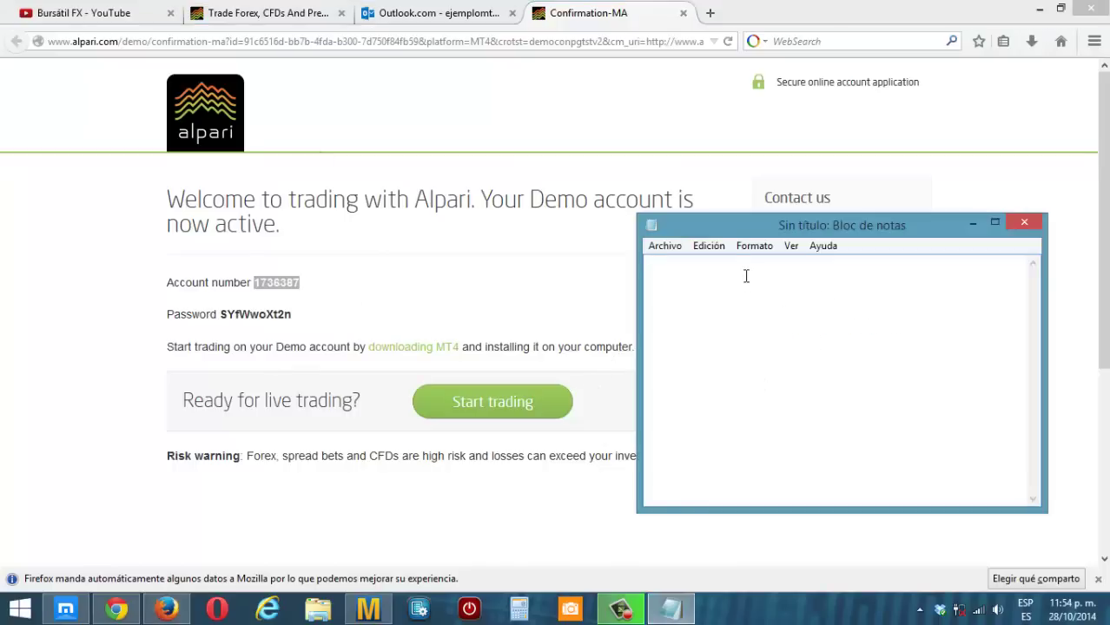
{"action": "right_click", "coordinate": [745, 275]}
{"action": "left_click", "coordinate": [791, 348]}
- Copy the account password onto the note's second line and return to the confirmation page
{"action": "left_click_drag", "start_coordinate": [222, 315], "coordinate": [294, 317]}
{"action": "right_click", "coordinate": [292, 316]}
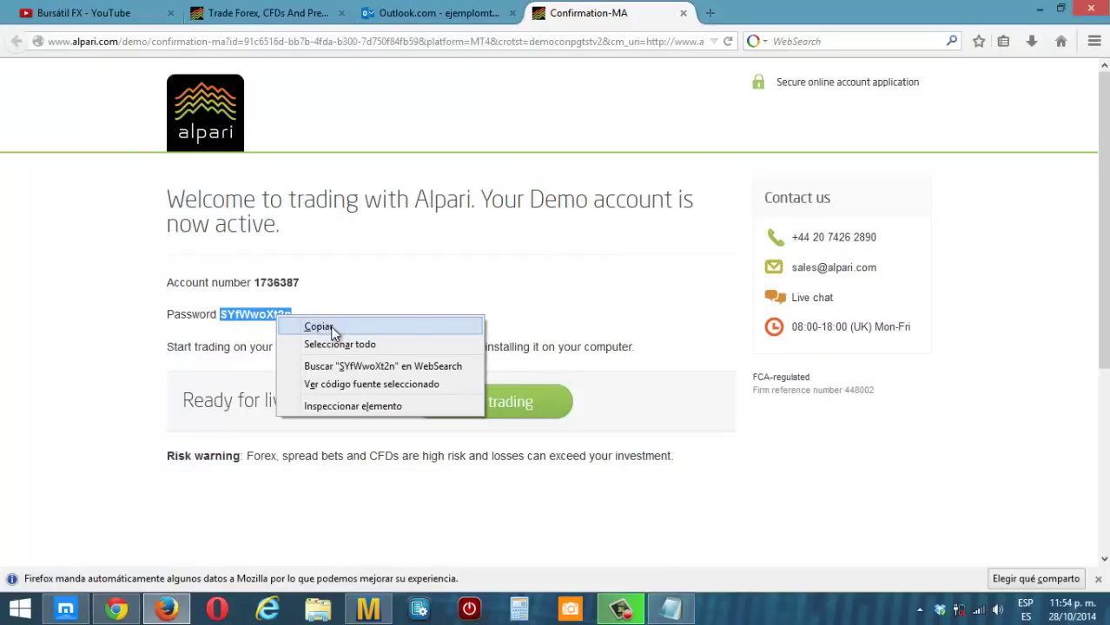
{"action": "left_click", "coordinate": [326, 327]}
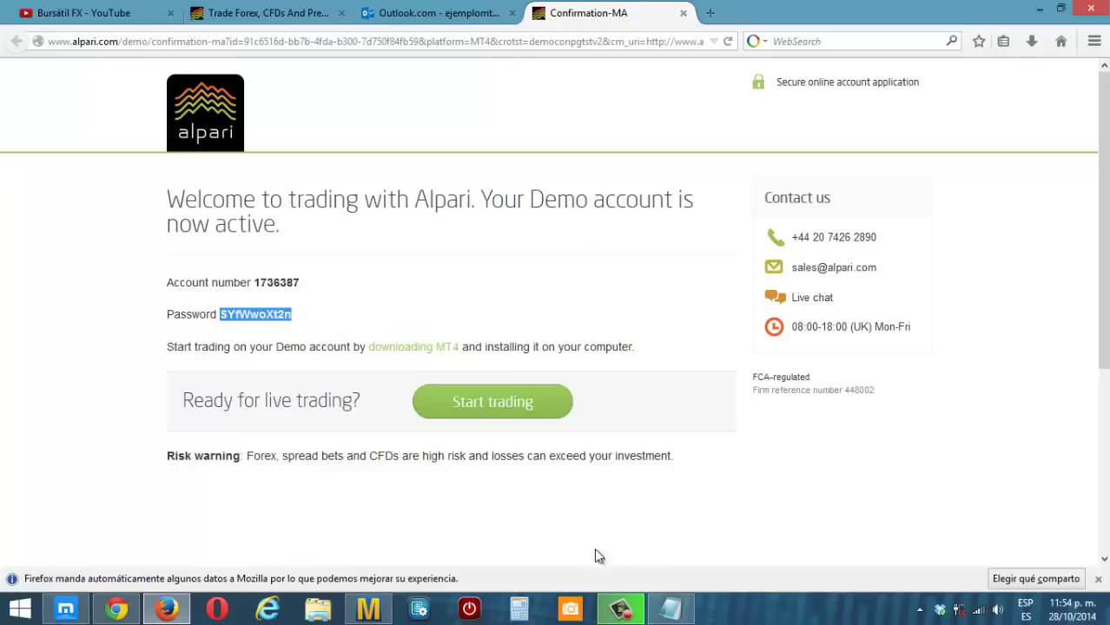
{"action": "left_click", "coordinate": [670, 609]}
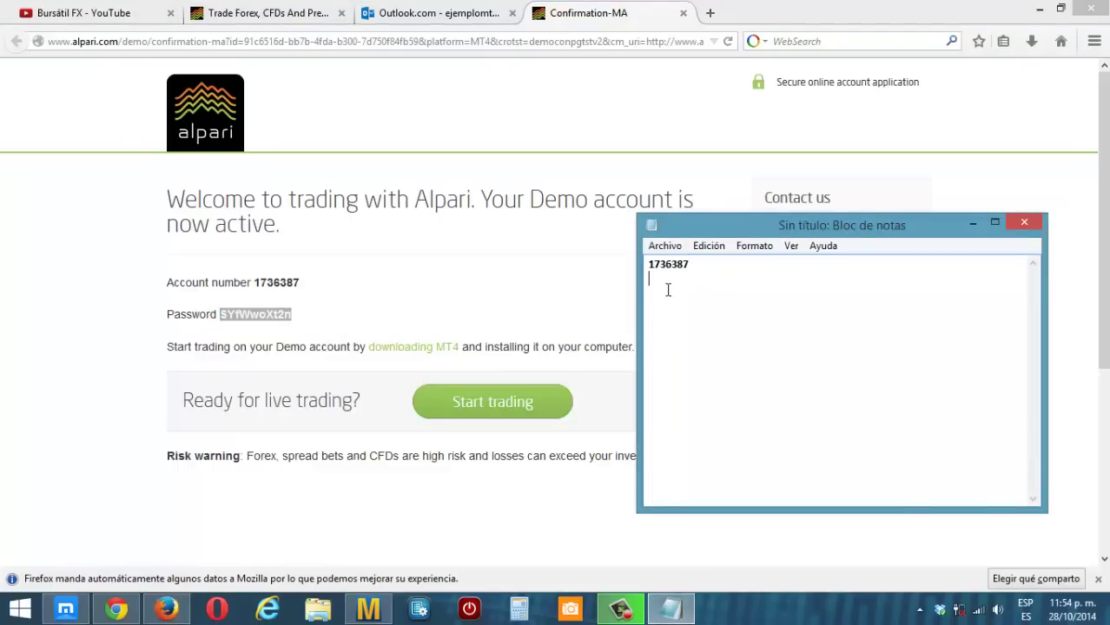
{"action": "right_click", "coordinate": [668, 290]}
{"action": "left_click", "coordinate": [716, 362]}
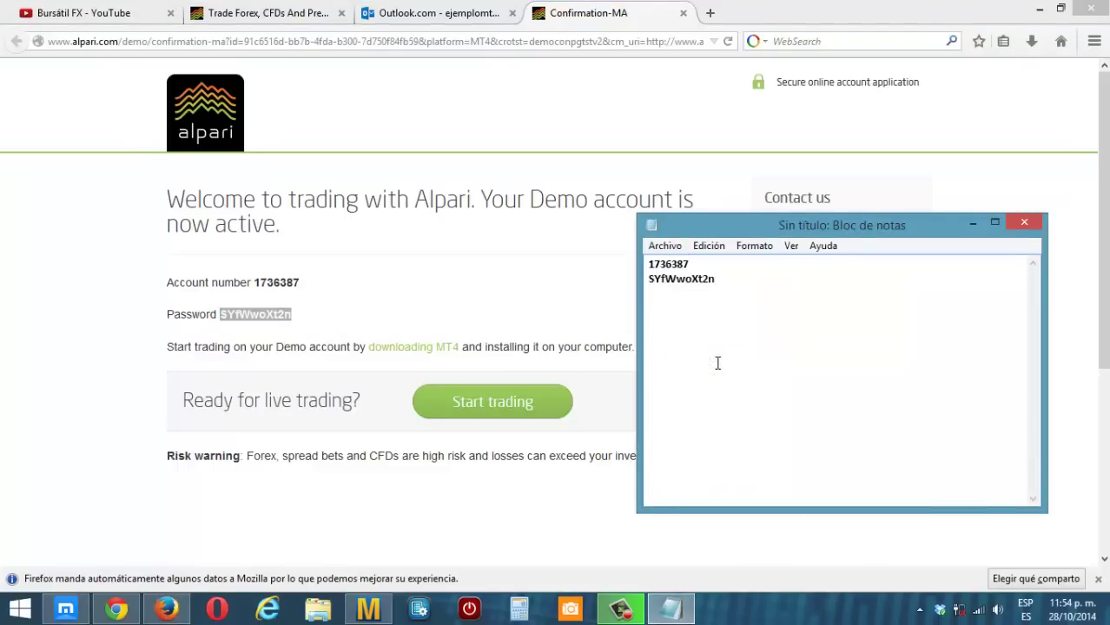
{"action": "left_click", "coordinate": [463, 293]}
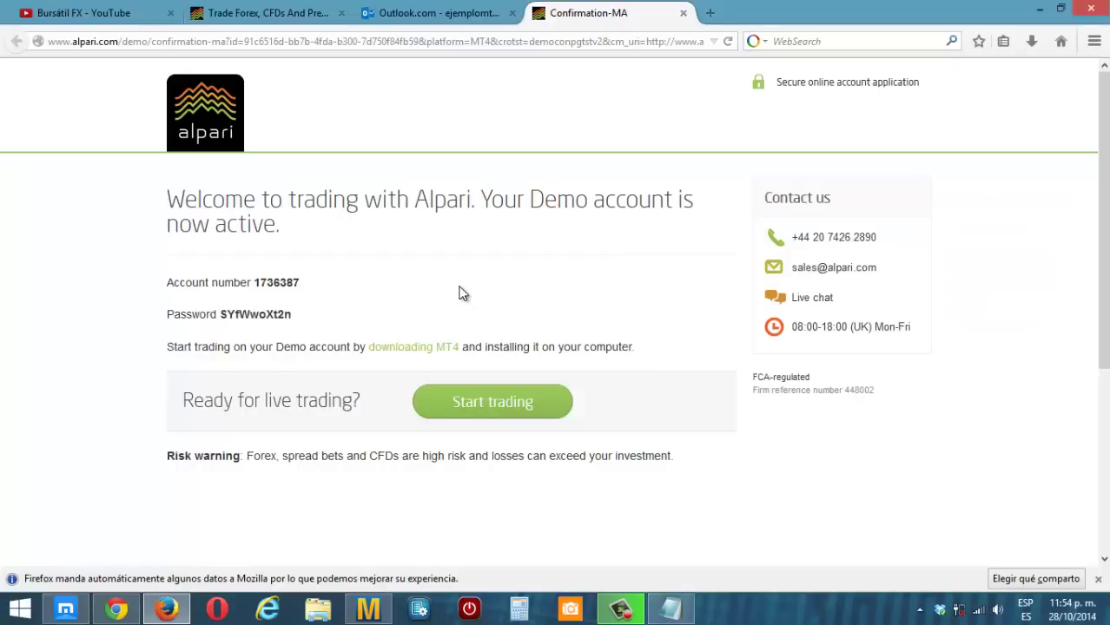
- Save the MT4 installer alpariuk4setup.exe via Guardar archivo, then minimise Firefox
{"action": "left_click", "coordinate": [402, 355]}
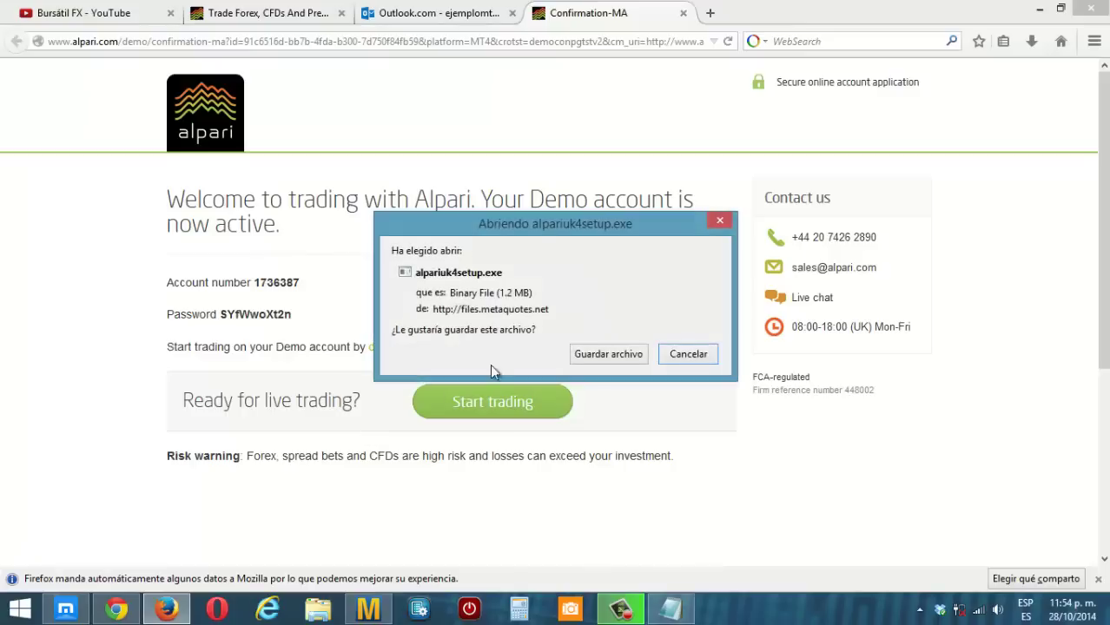
{"action": "left_click", "coordinate": [602, 358]}
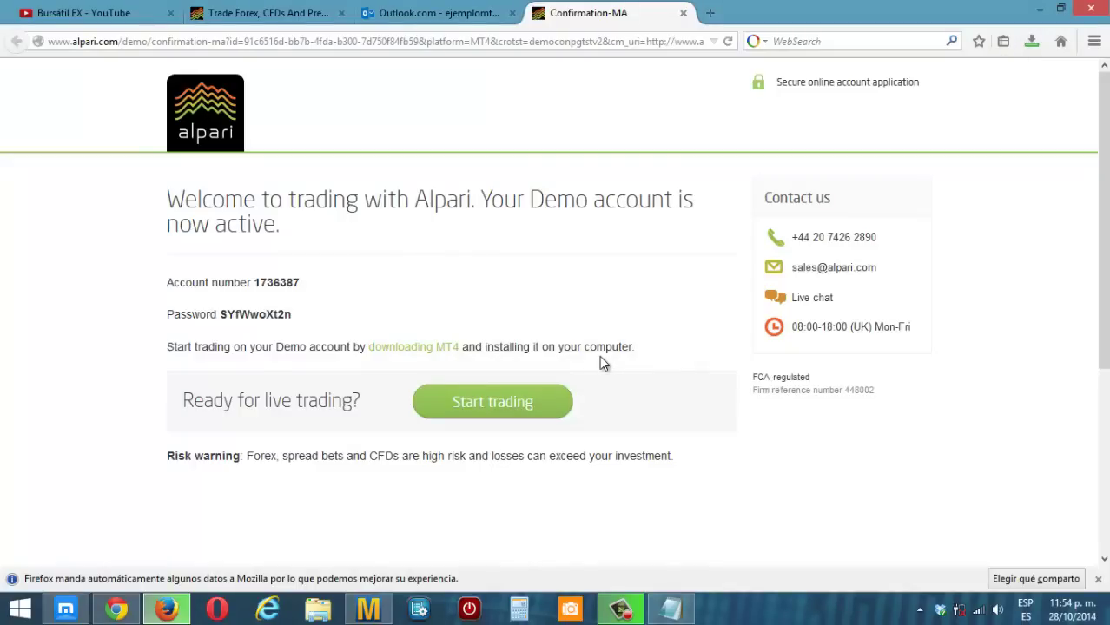
{"action": "left_click", "coordinate": [1032, 44]}
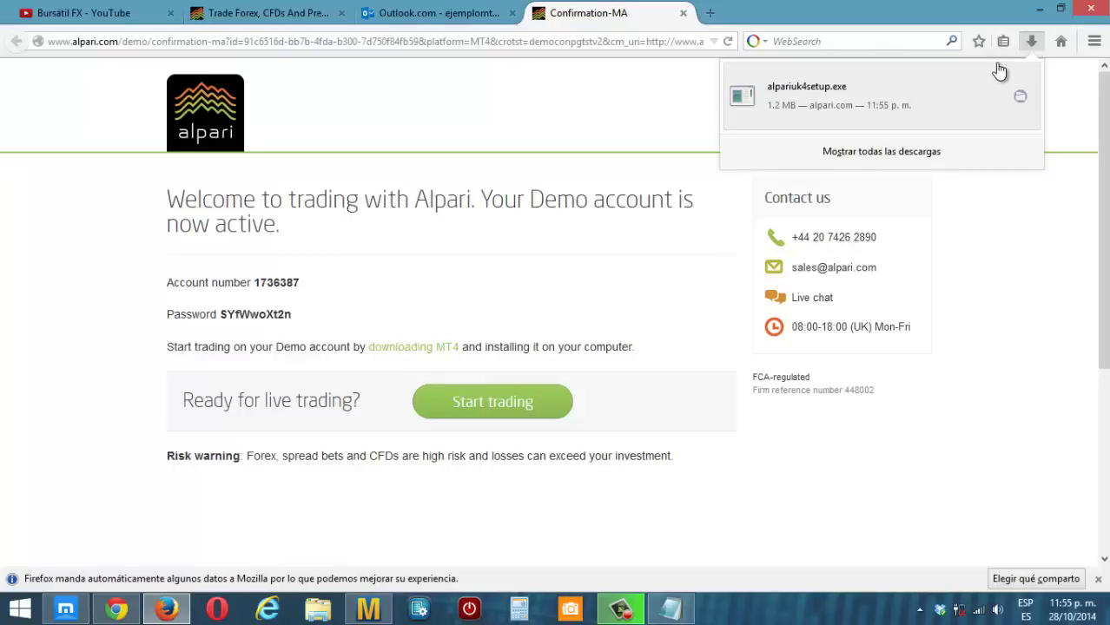
{"action": "left_click", "coordinate": [1037, 13]}
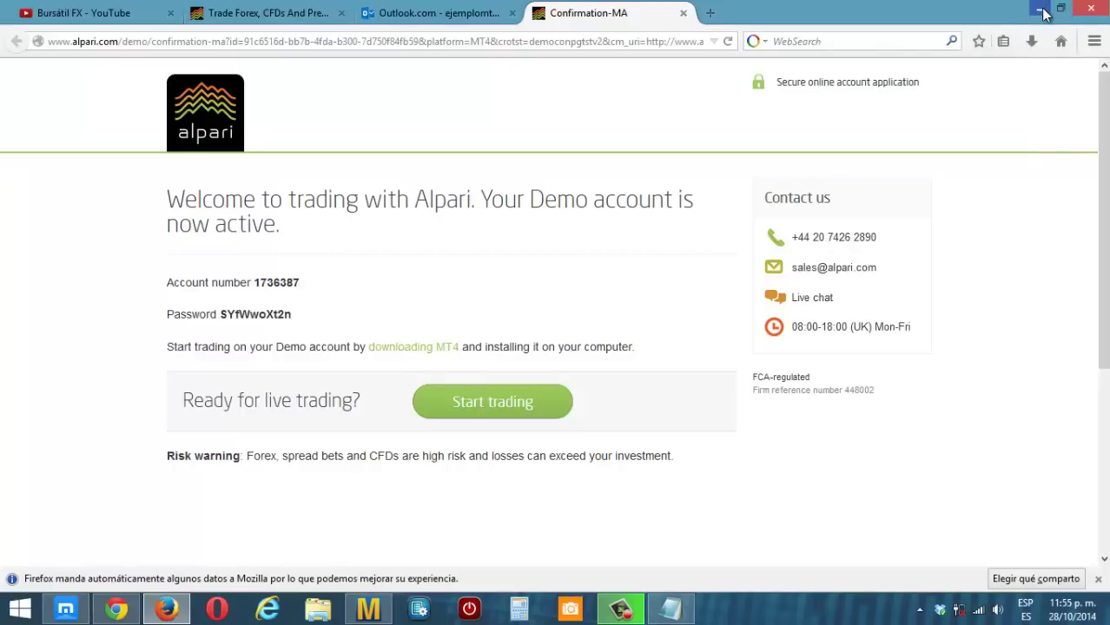
{"action": "left_click", "coordinate": [1037, 13]}
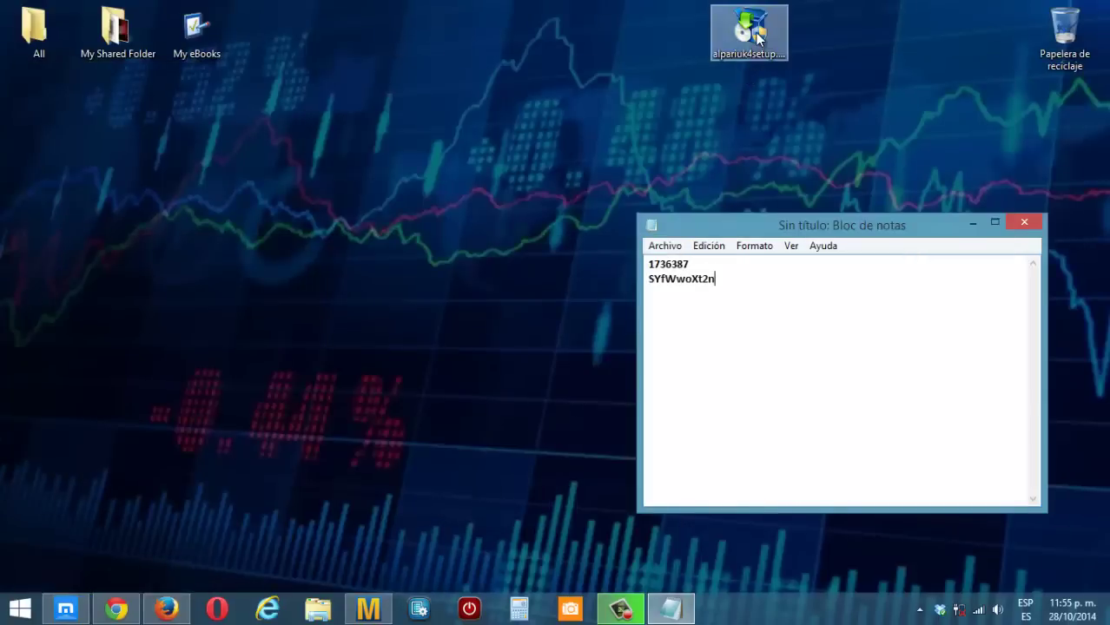
- Move the alpariuk4setup.exe icon left and run it as administrator
{"action": "left_click_drag", "start_coordinate": [755, 32], "coordinate": [326, 39]}
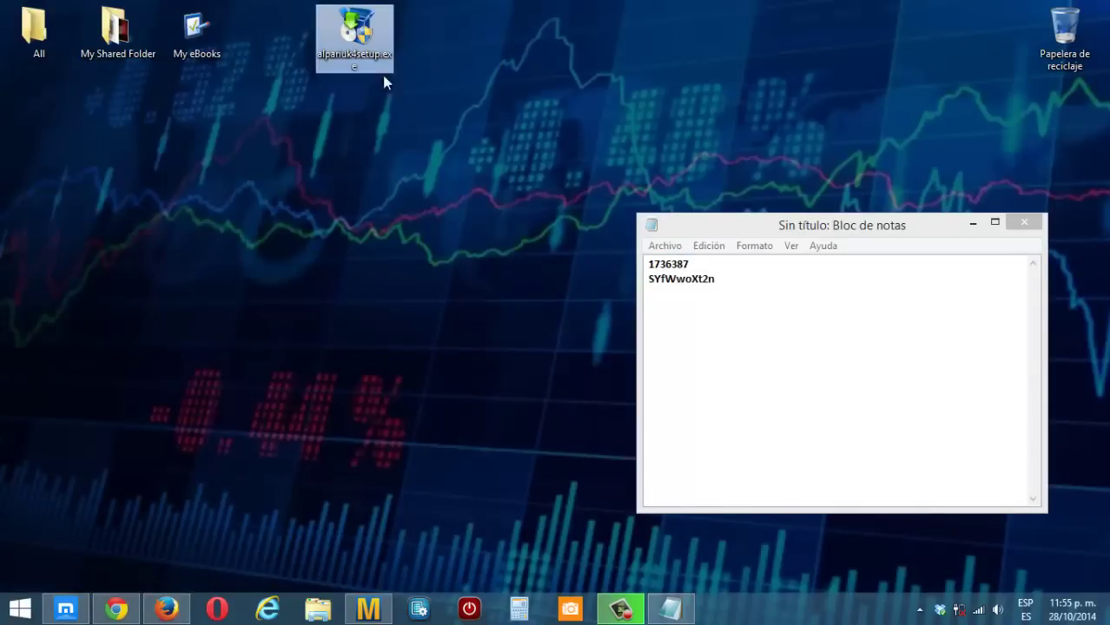
{"action": "right_click", "coordinate": [353, 39]}
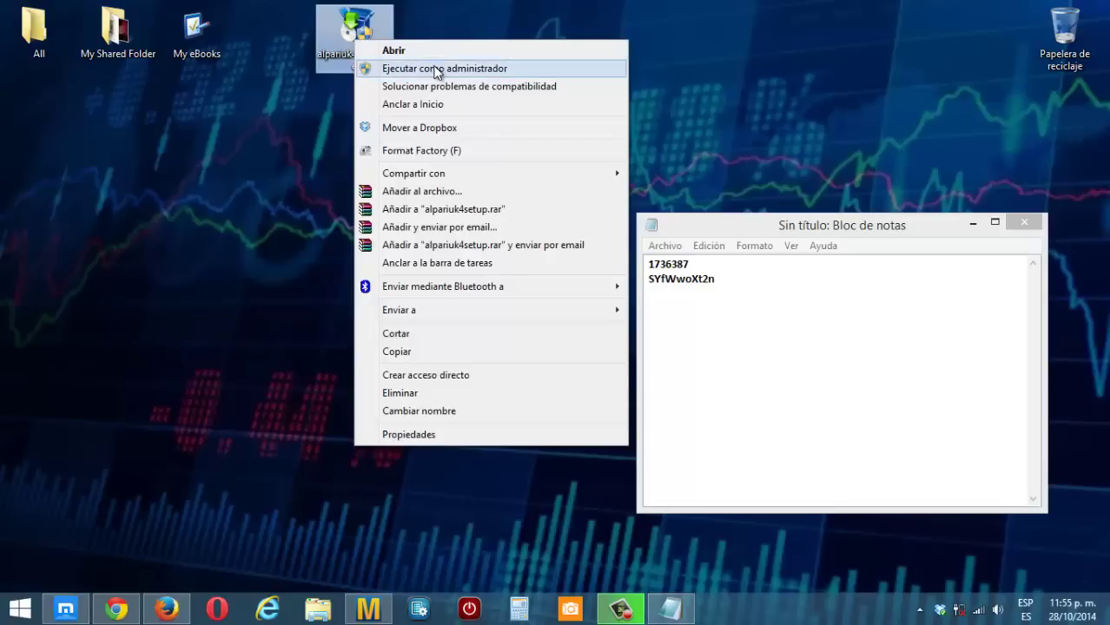
{"action": "left_click", "coordinate": [435, 69]}
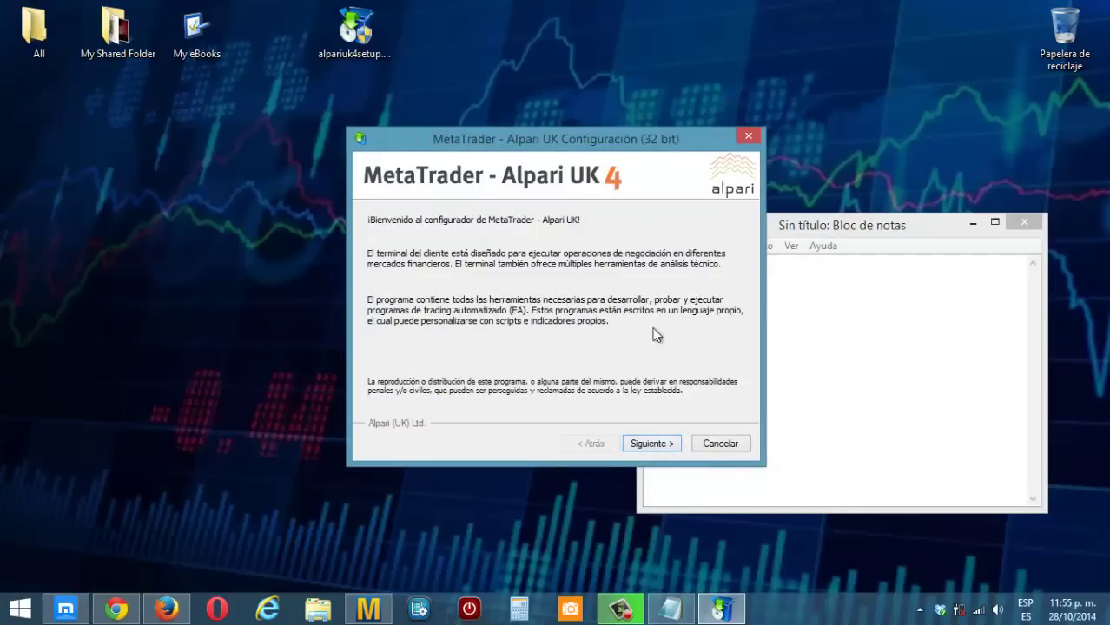
- Accept the license agreement and start installing to the default folder
{"action": "left_click", "coordinate": [655, 444]}
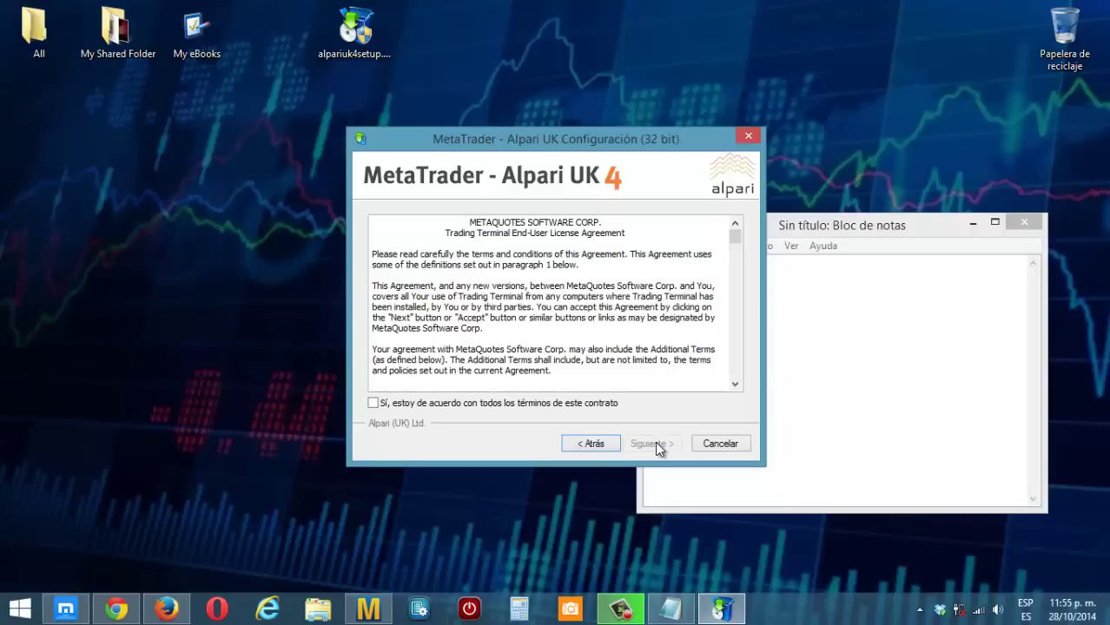
{"action": "left_click", "coordinate": [373, 405]}
{"action": "left_click", "coordinate": [653, 445]}
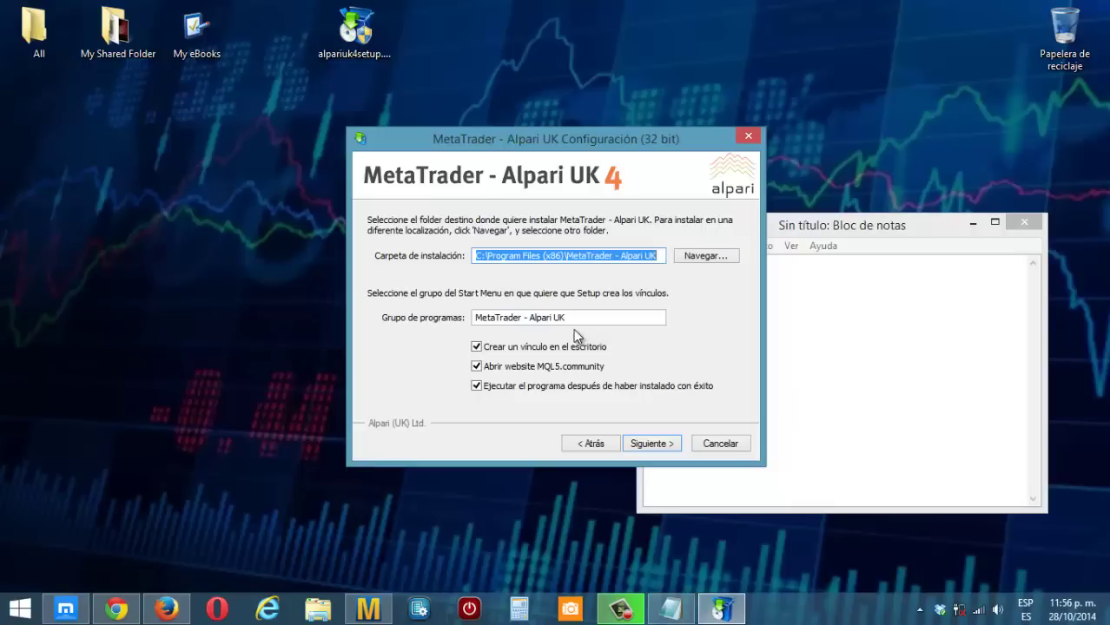
{"action": "left_click", "coordinate": [659, 441]}
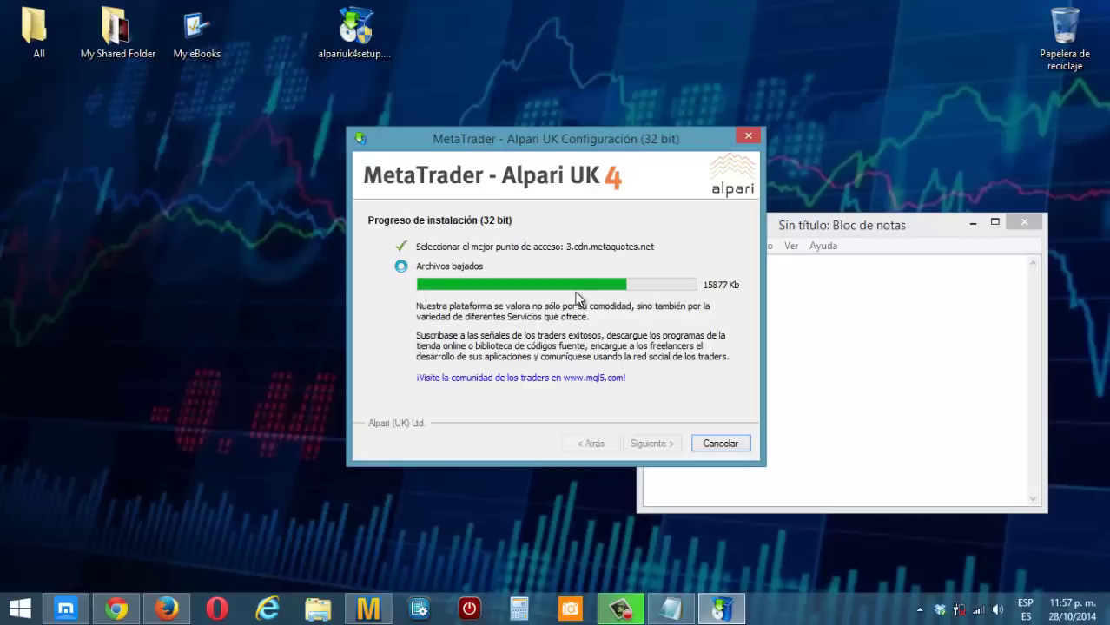
- Reposition the Notepad note holding the saved account details while the installer finishes
{"action": "left_click_drag", "start_coordinate": [812, 224], "coordinate": [897, 173]}
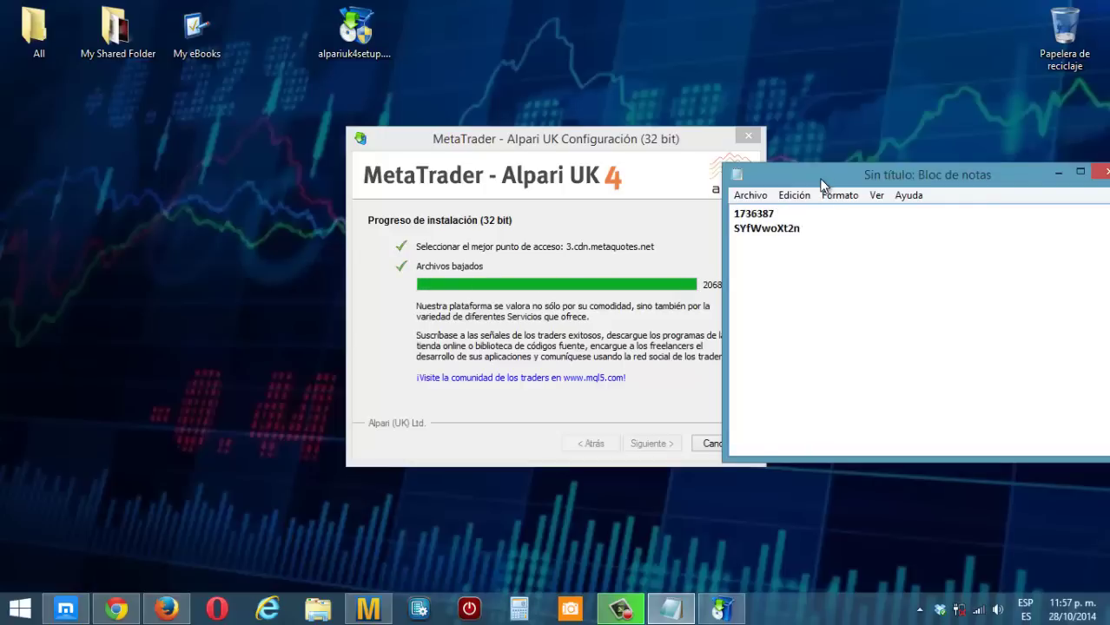
{"action": "left_click_drag", "start_coordinate": [816, 176], "coordinate": [888, 180]}
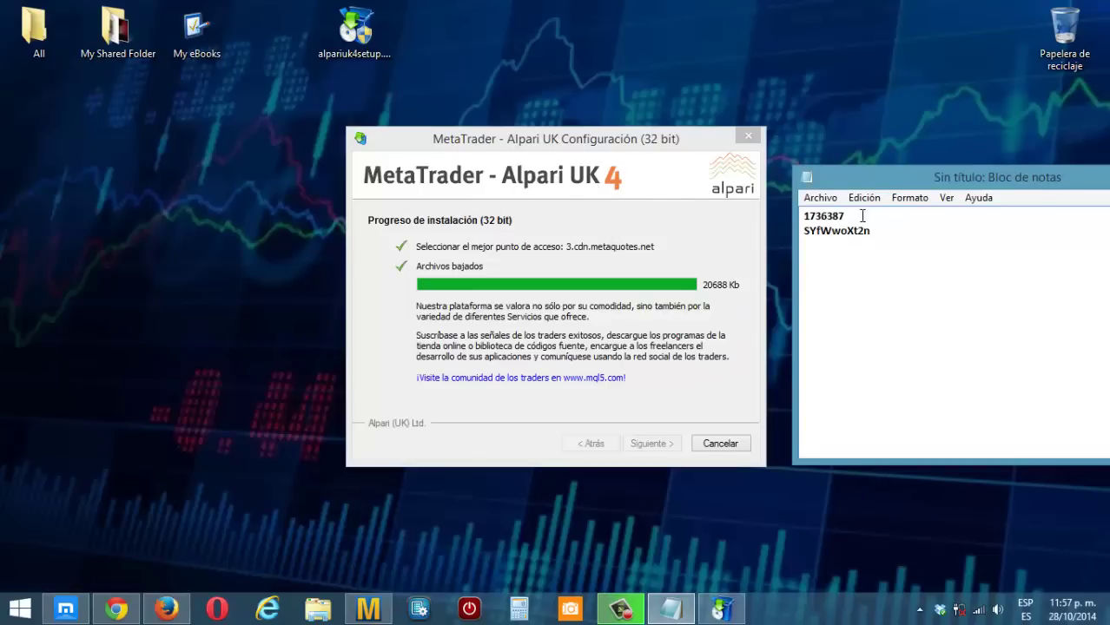
{"action": "left_click_drag", "start_coordinate": [872, 231], "coordinate": [785, 217]}
{"action": "left_click", "coordinate": [903, 264]}
{"action": "left_click_drag", "start_coordinate": [841, 178], "coordinate": [831, 146]}
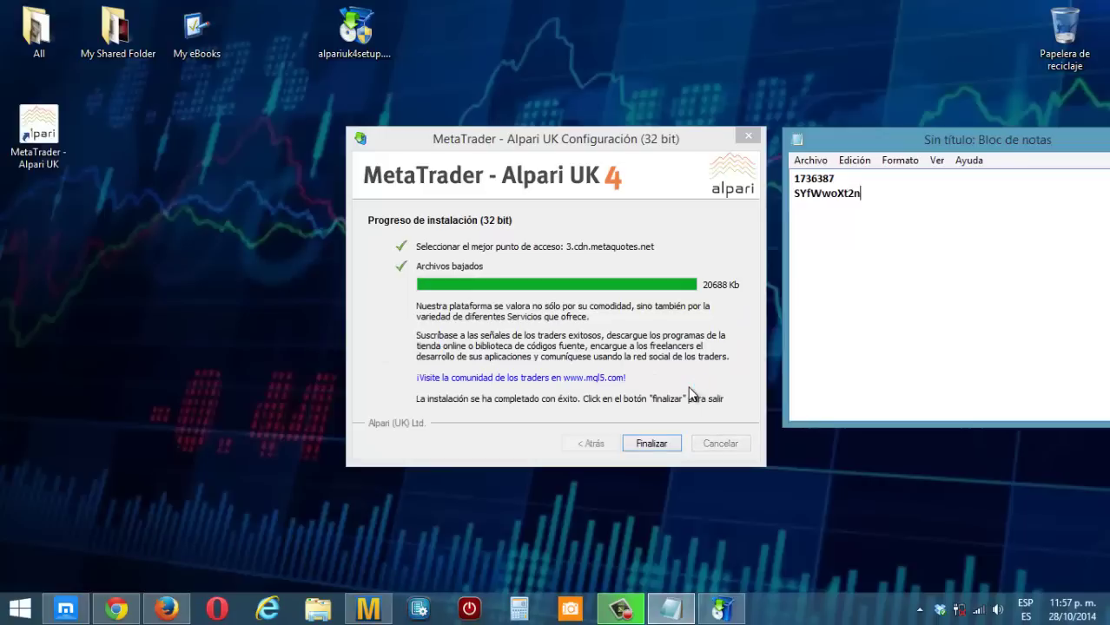
- Close the finished installer and choose the AlpariUK-Demo-Market server in the account wizard
{"action": "left_click", "coordinate": [650, 443]}
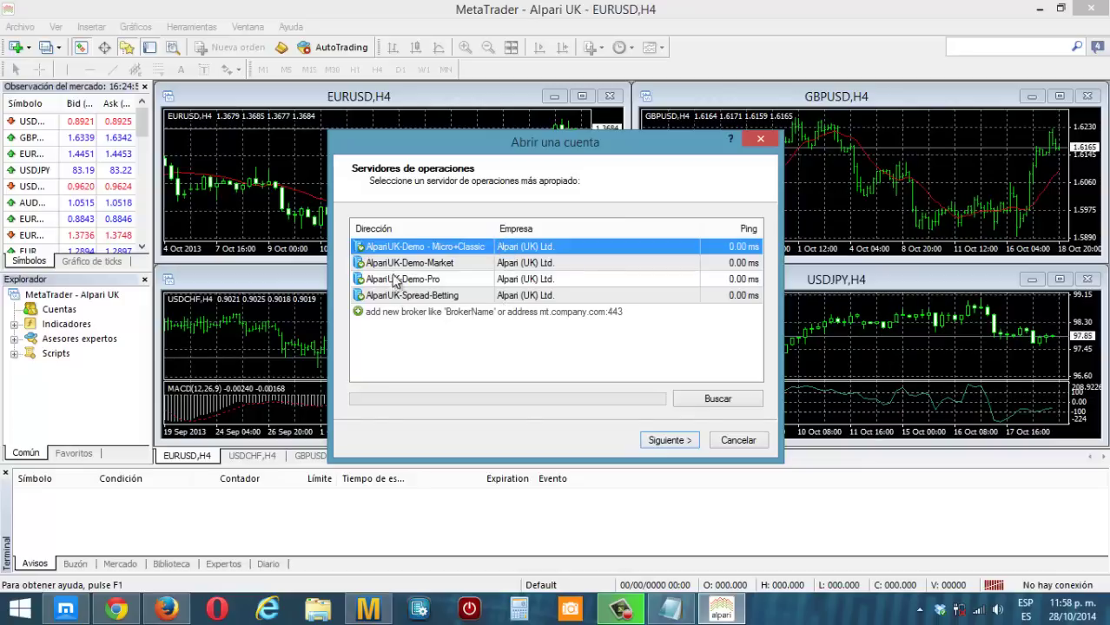
{"action": "left_click", "coordinate": [446, 265]}
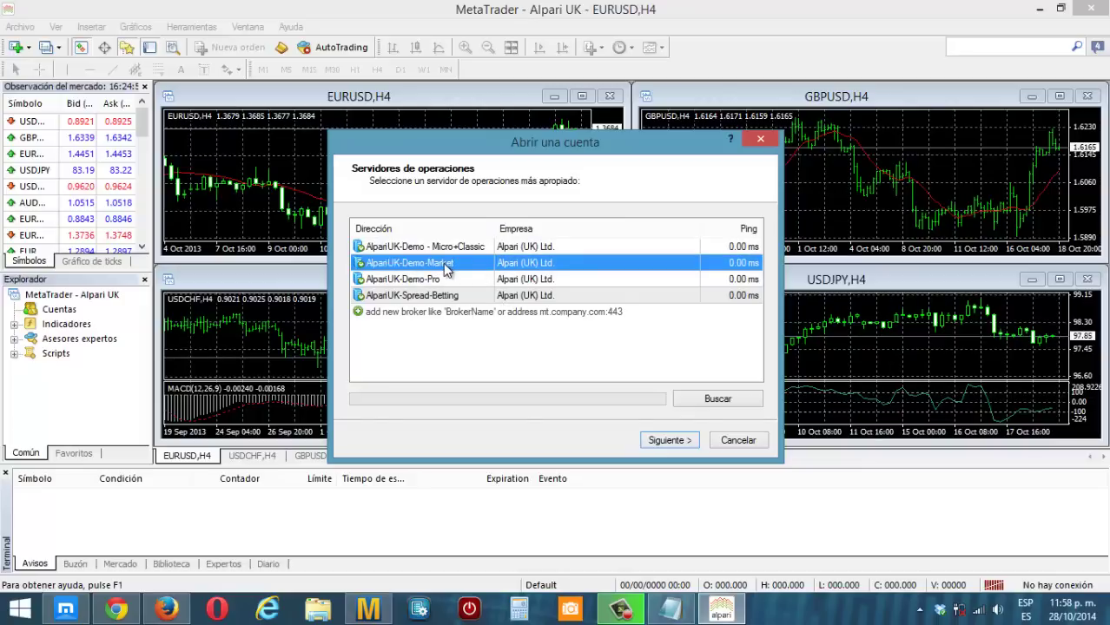
{"action": "left_click", "coordinate": [682, 441]}
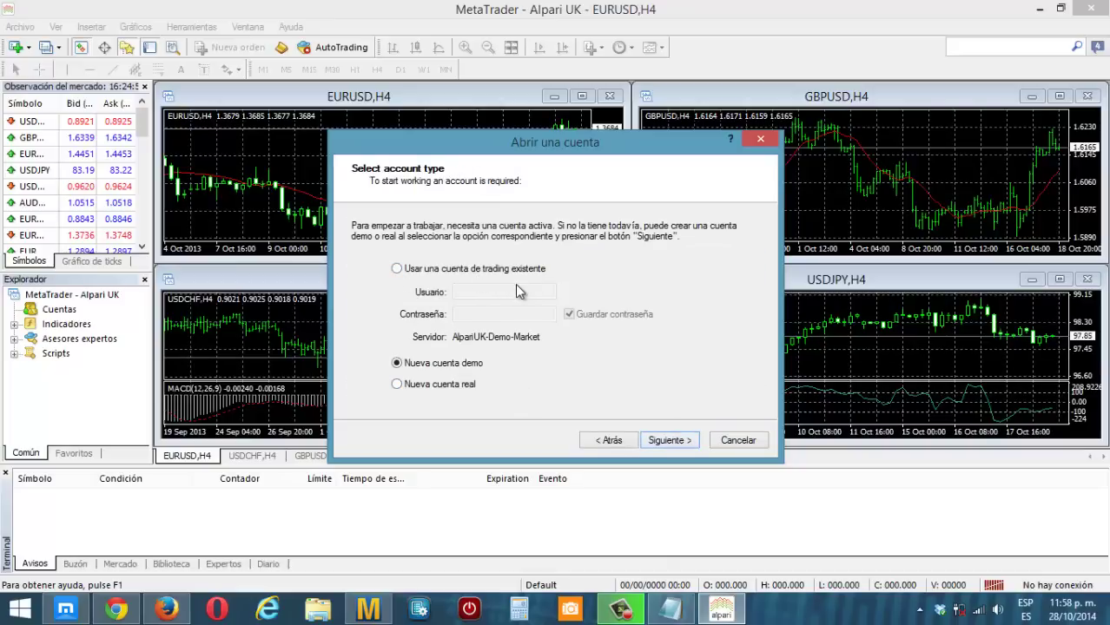
- Choose the existing trading account option and paste the account number from Notepad into Usuario
{"action": "left_click", "coordinate": [396, 269]}
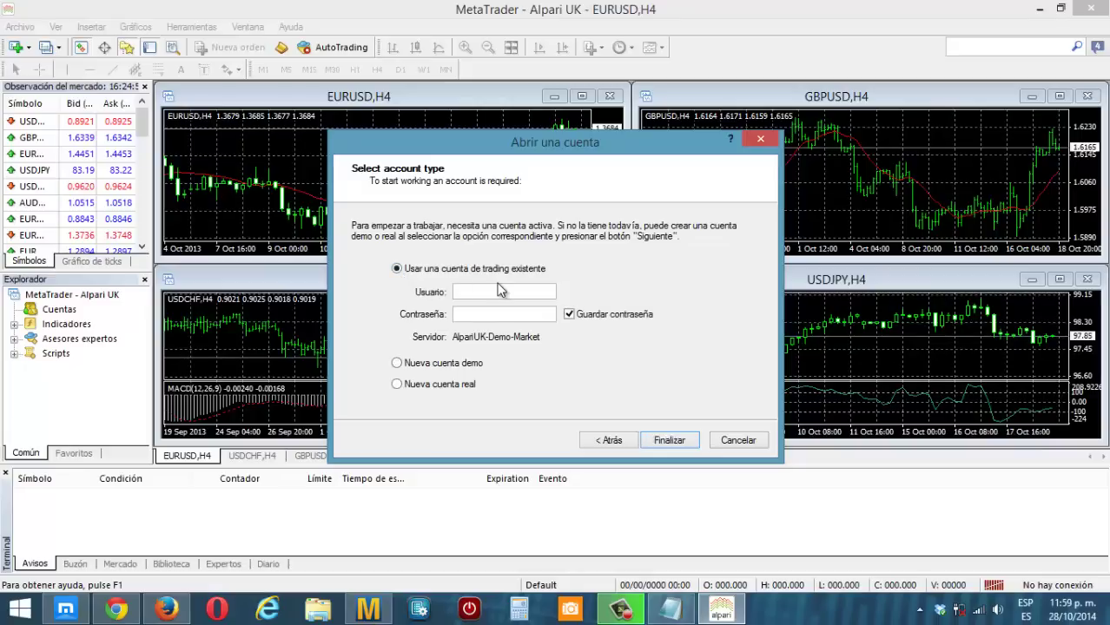
{"action": "left_click", "coordinate": [692, 605]}
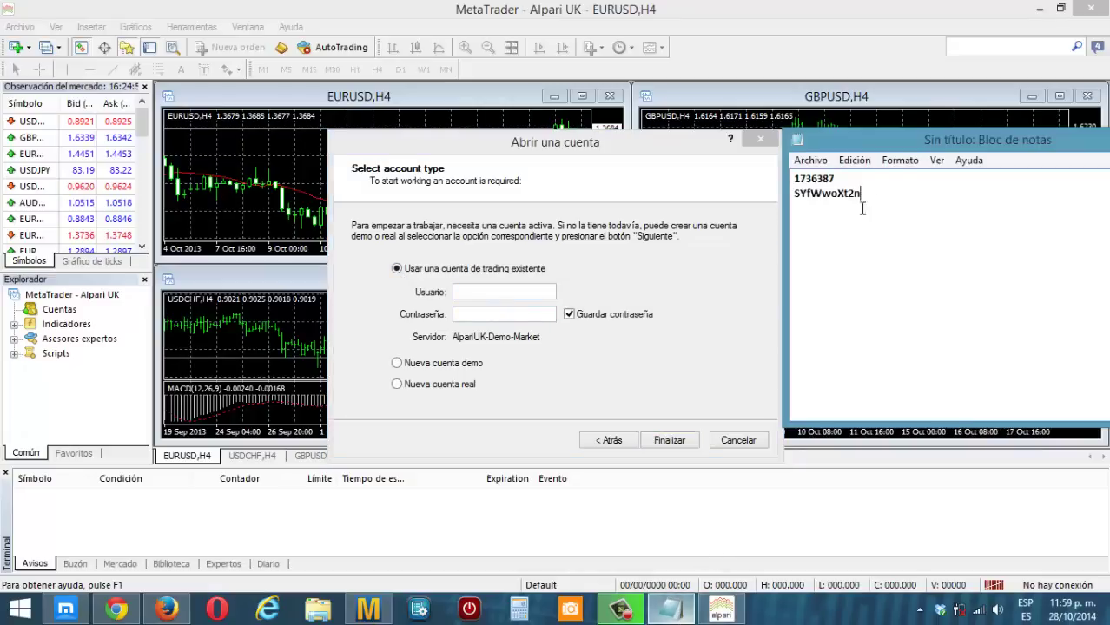
{"action": "left_click_drag", "start_coordinate": [840, 176], "coordinate": [779, 180]}
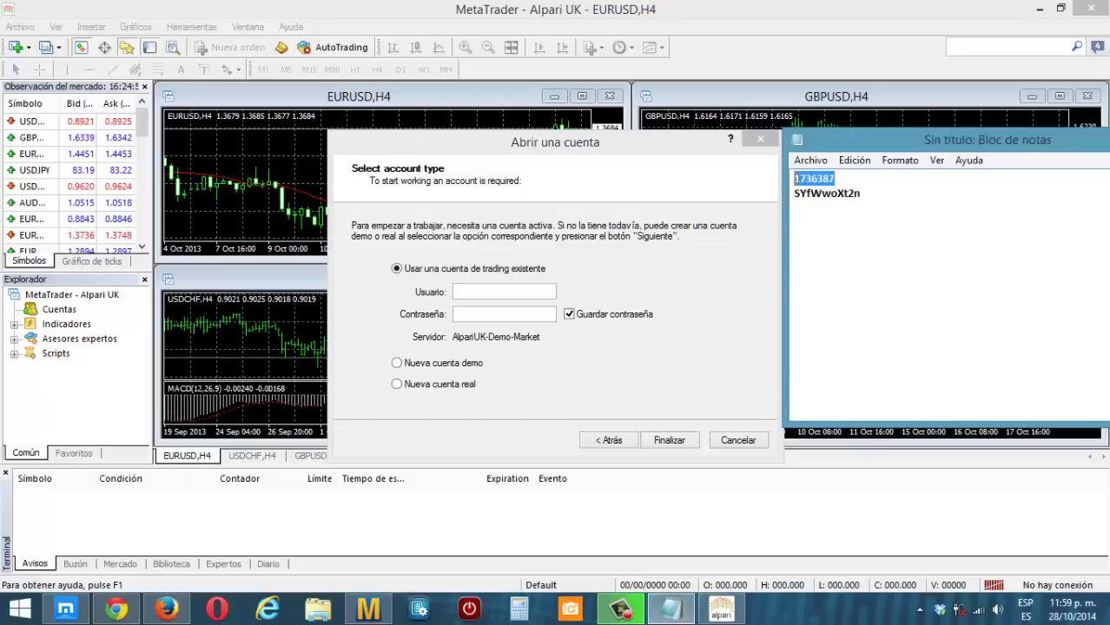
{"action": "right_click", "coordinate": [792, 179]}
{"action": "left_click", "coordinate": [839, 231]}
{"action": "right_click", "coordinate": [502, 292]}
{"action": "left_click", "coordinate": [542, 360]}
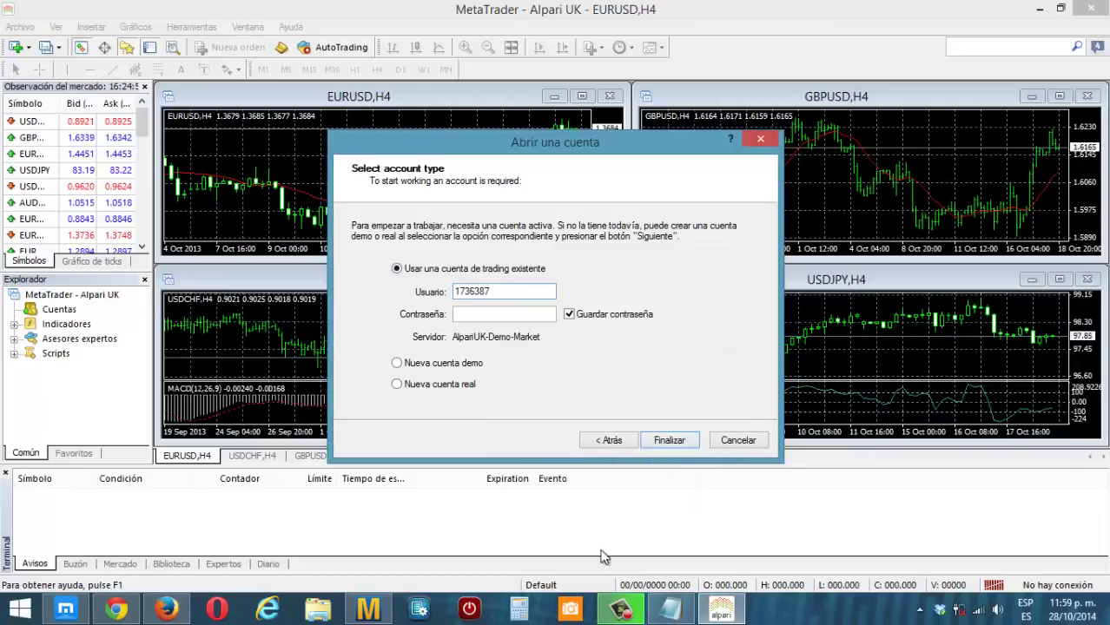
- Paste the account password from Notepad into Contraseña and finish the wizard
{"action": "left_click", "coordinate": [670, 607]}
{"action": "left_click_drag", "start_coordinate": [860, 194], "coordinate": [796, 198]}
{"action": "right_click", "coordinate": [797, 198]}
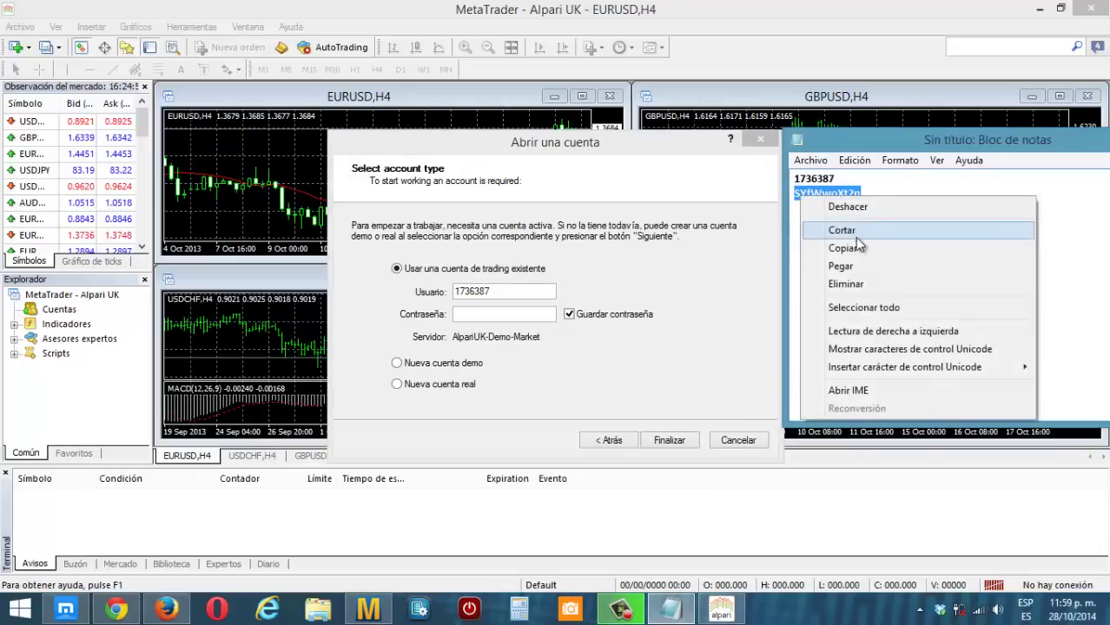
{"action": "left_click", "coordinate": [850, 248]}
{"action": "left_click", "coordinate": [515, 329]}
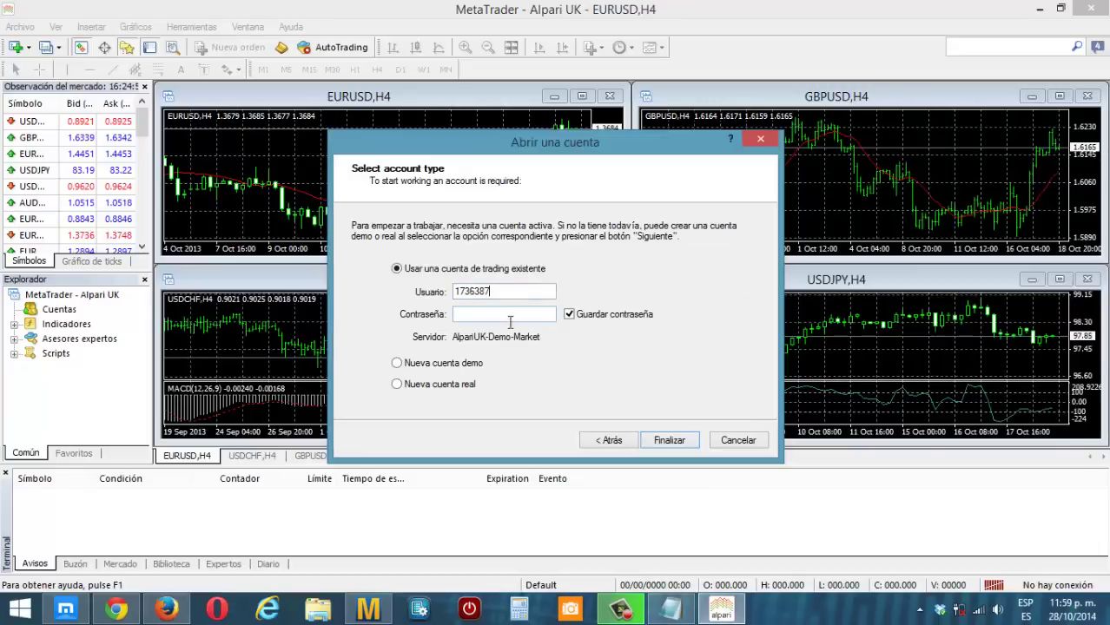
{"action": "right_click", "coordinate": [509, 318]}
{"action": "left_click", "coordinate": [554, 325]}
{"action": "left_click", "coordinate": [684, 443]}
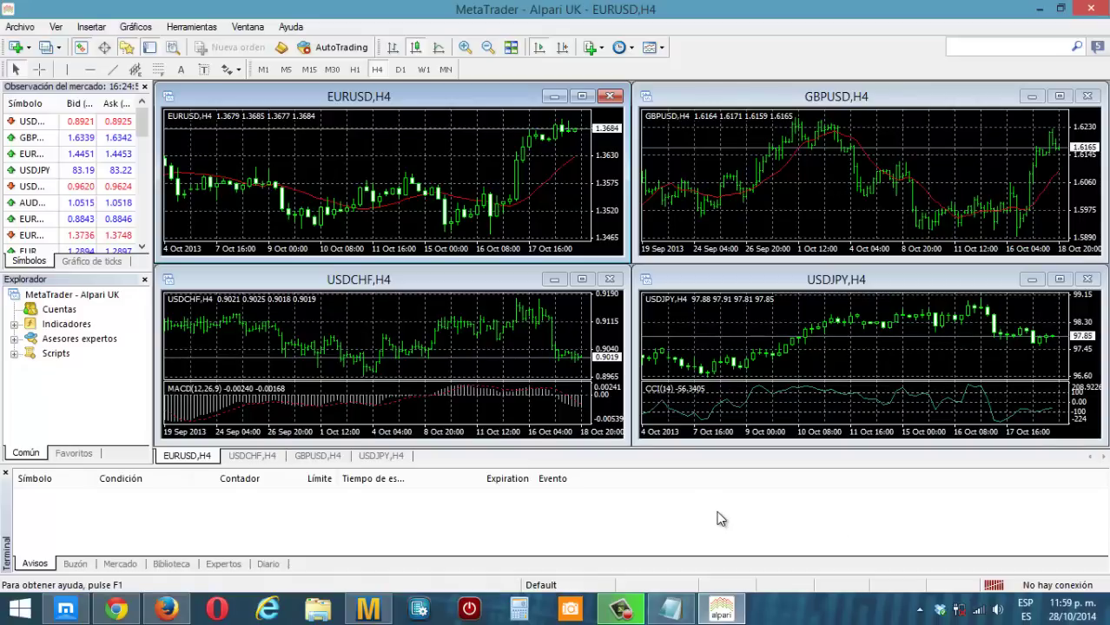
- Open the login window from the status bar and paste the saved password into it
{"action": "left_click", "coordinate": [1038, 589]}
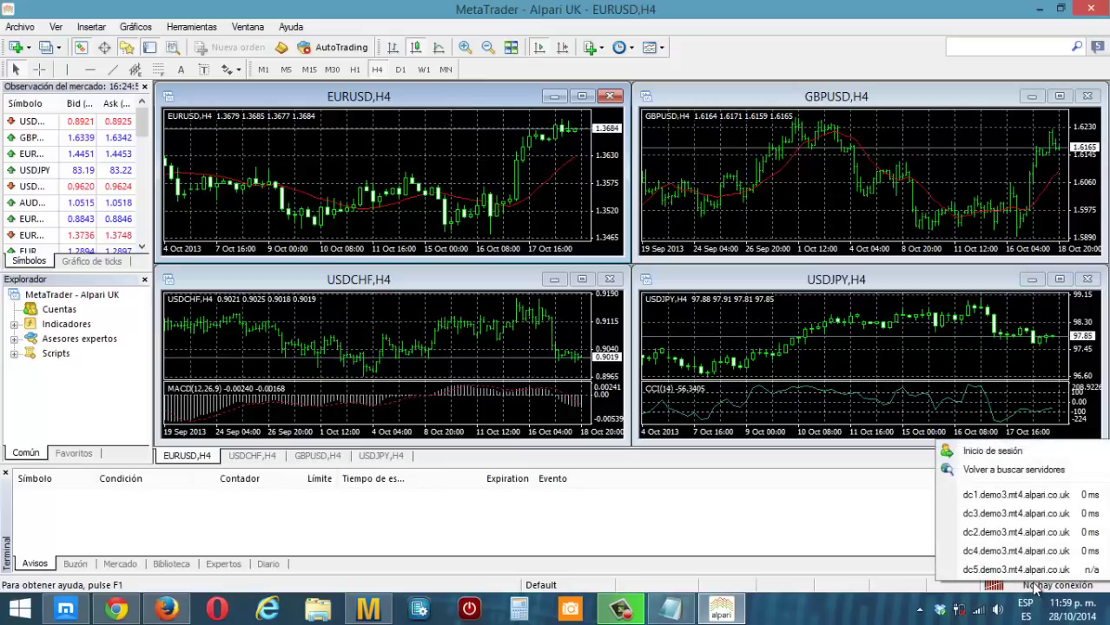
{"action": "left_click", "coordinate": [992, 450]}
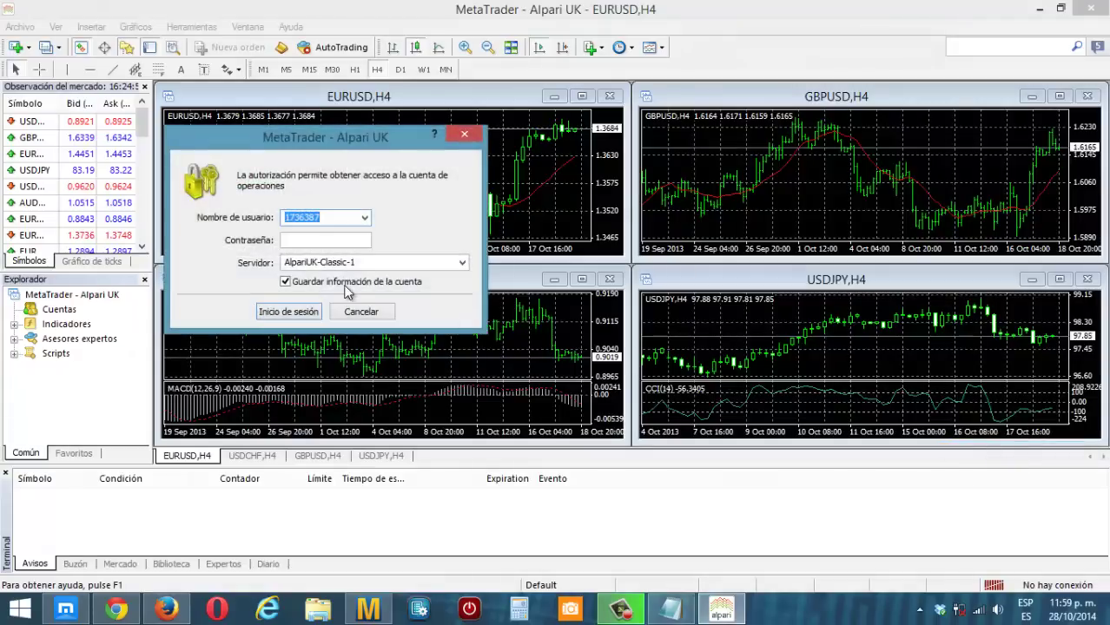
{"action": "left_click", "coordinate": [684, 611]}
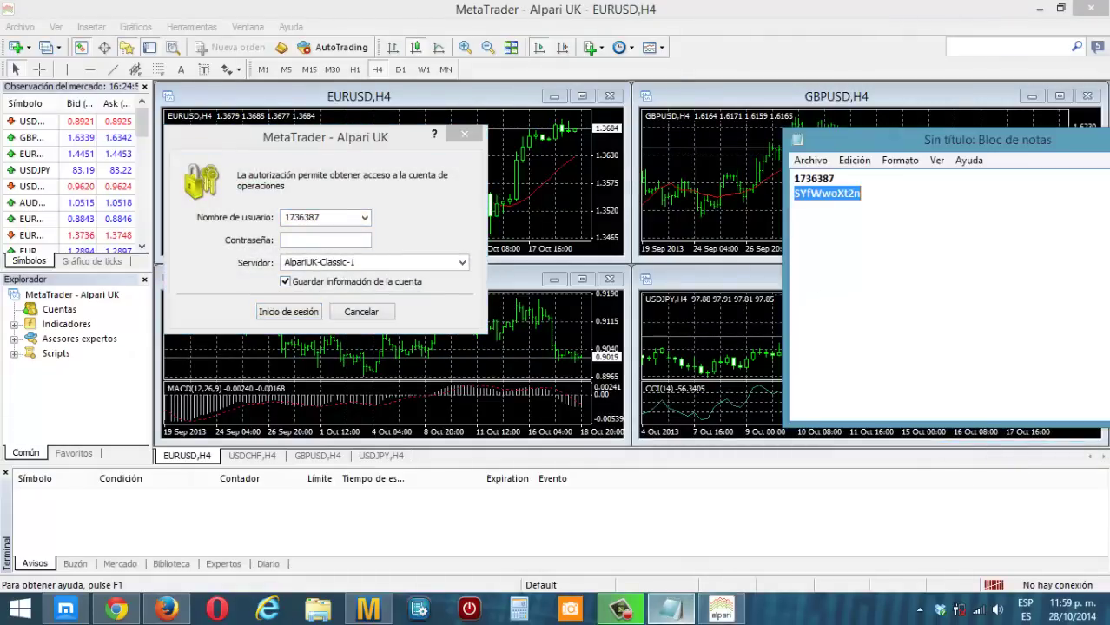
{"action": "right_click", "coordinate": [834, 191]}
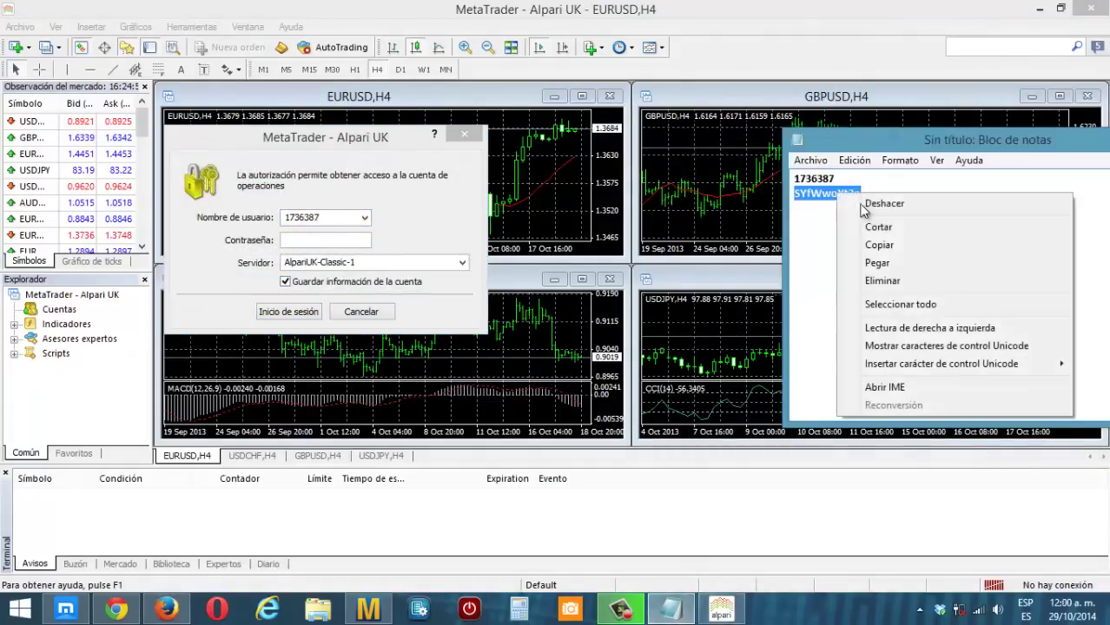
{"action": "left_click", "coordinate": [879, 245]}
{"action": "left_click", "coordinate": [305, 240]}
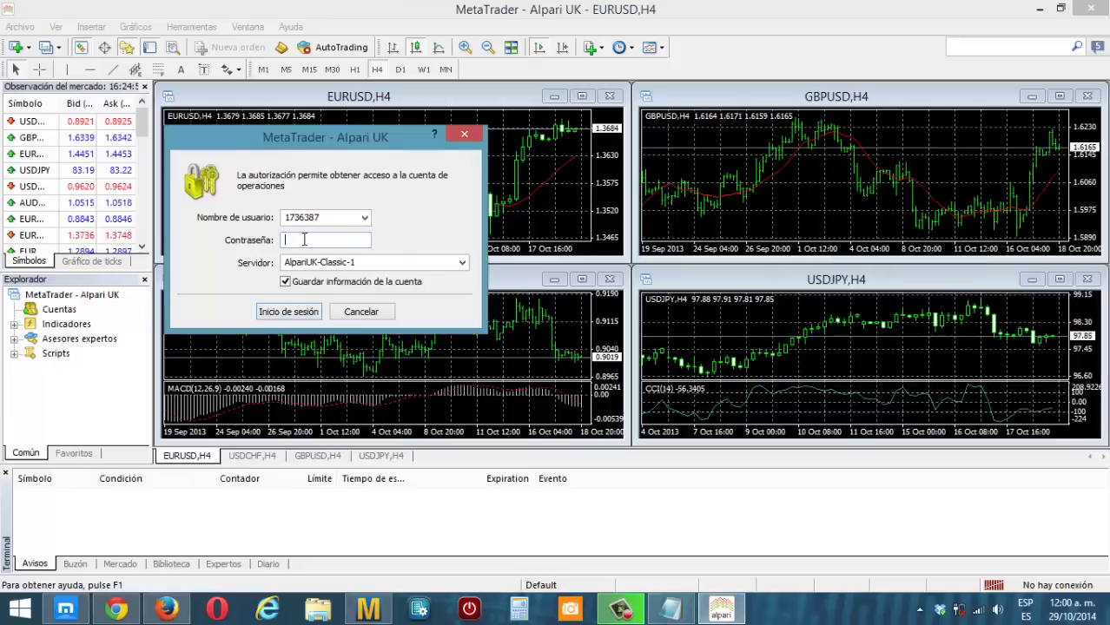
{"action": "right_click", "coordinate": [305, 242]}
{"action": "left_click", "coordinate": [341, 250]}
- Check the Servidor list without changing it, then close the login window
{"action": "left_click", "coordinate": [404, 262]}
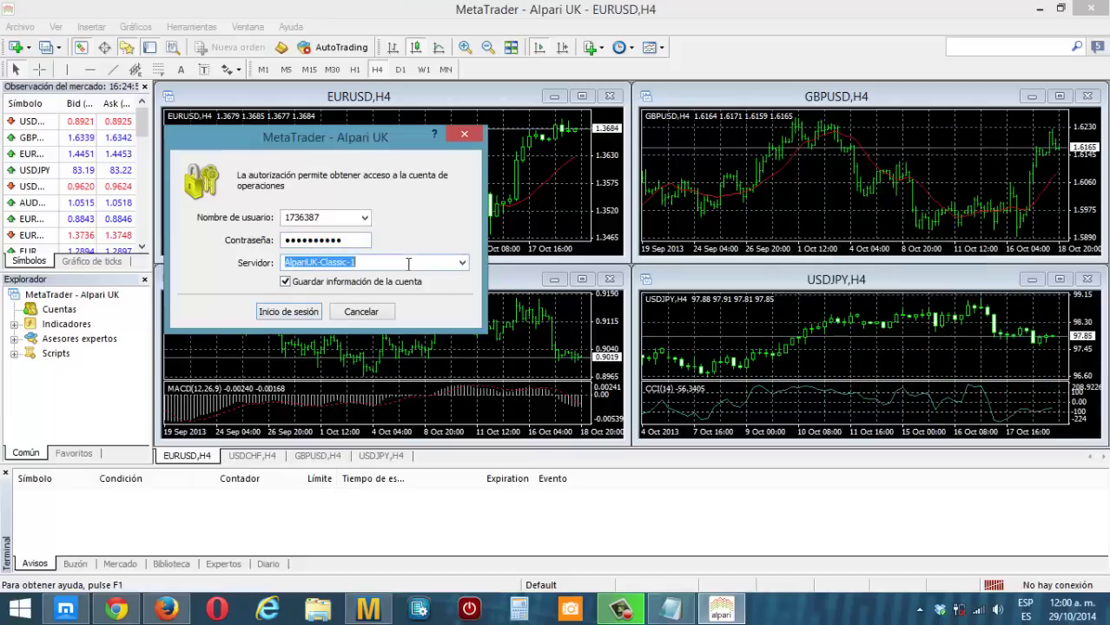
{"action": "left_click", "coordinate": [461, 263]}
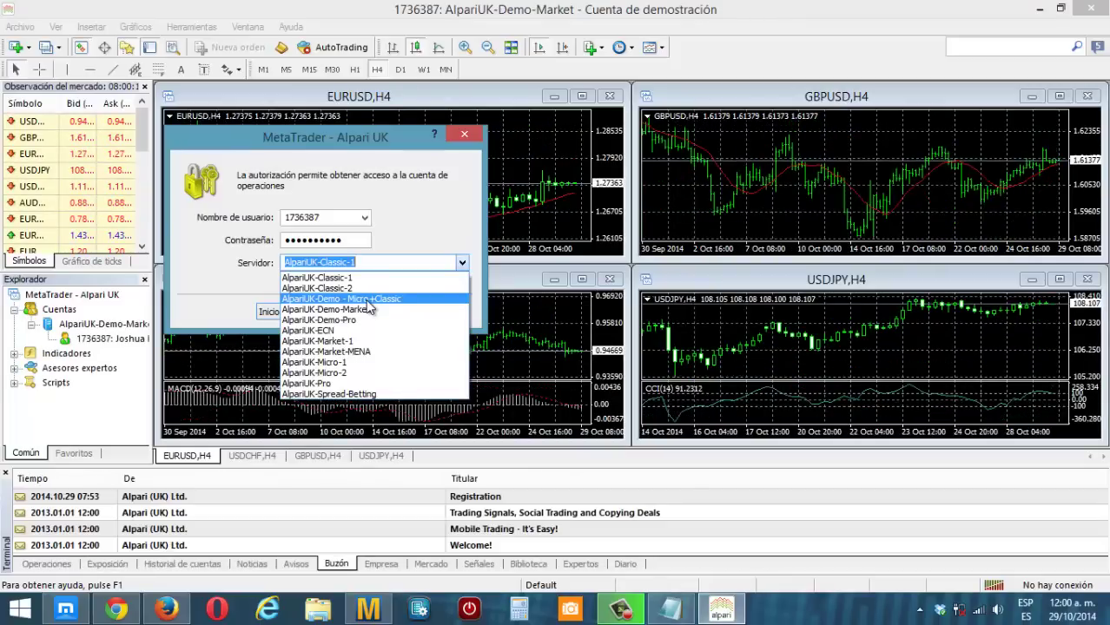
{"action": "left_click", "coordinate": [476, 139]}
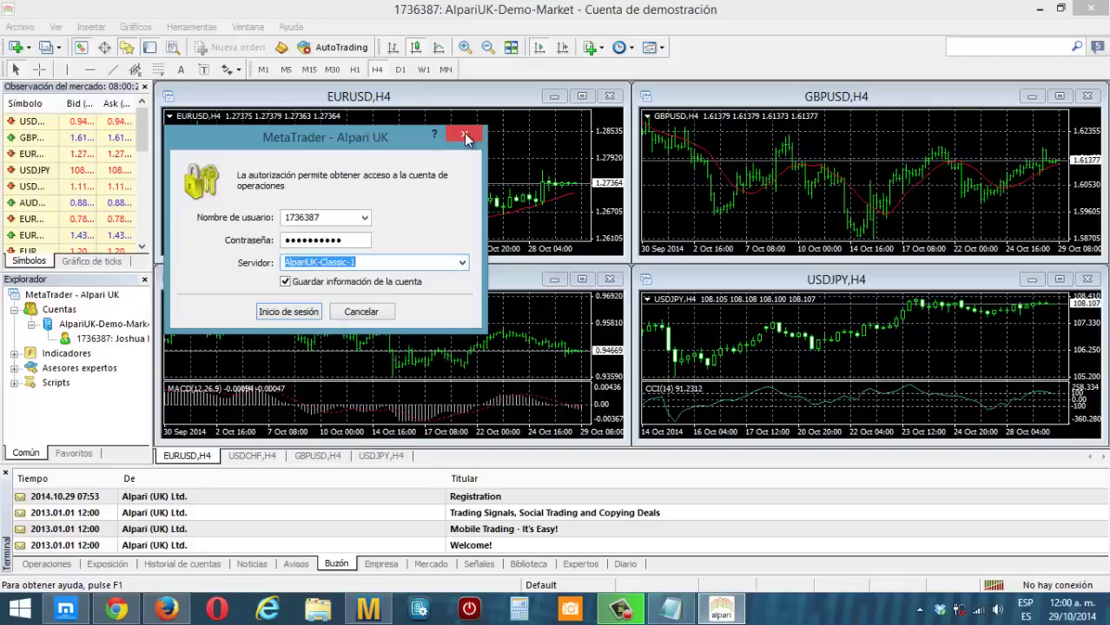
{"action": "left_click", "coordinate": [359, 313]}
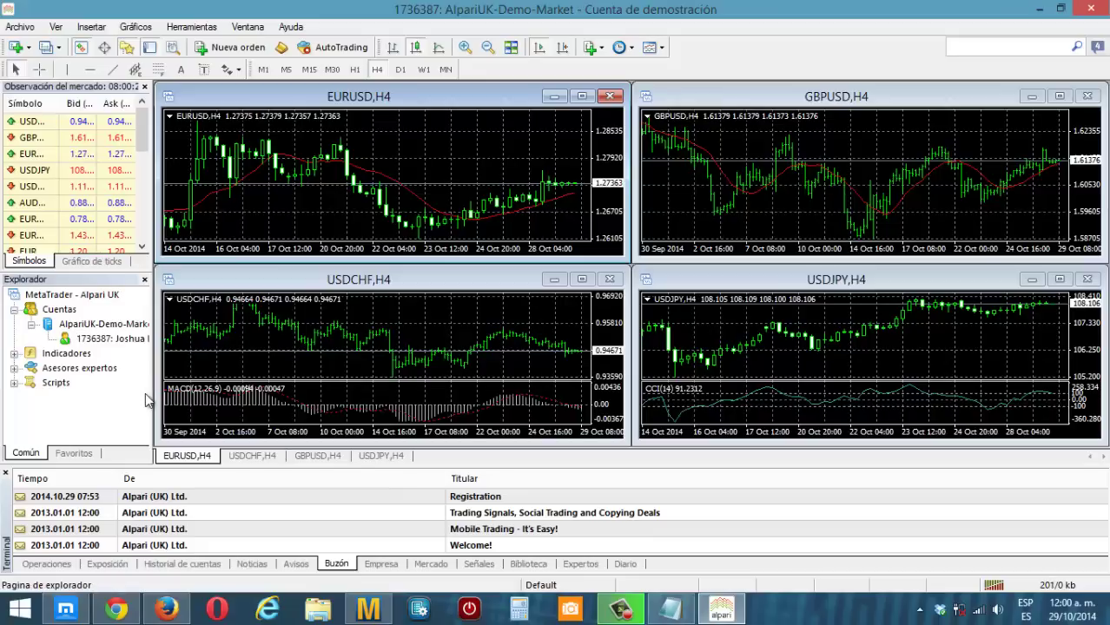
- Collapse the account entry and show the Operaciones tab with the 5 000.00 USD balance
{"action": "left_click", "coordinate": [31, 323]}
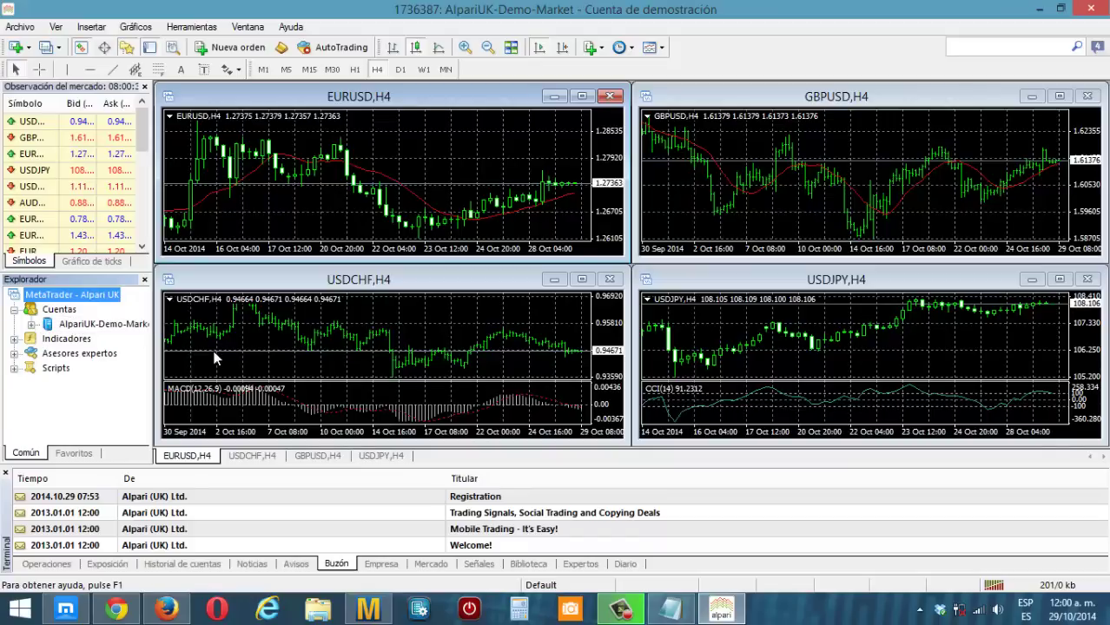
{"action": "left_click", "coordinate": [64, 564]}
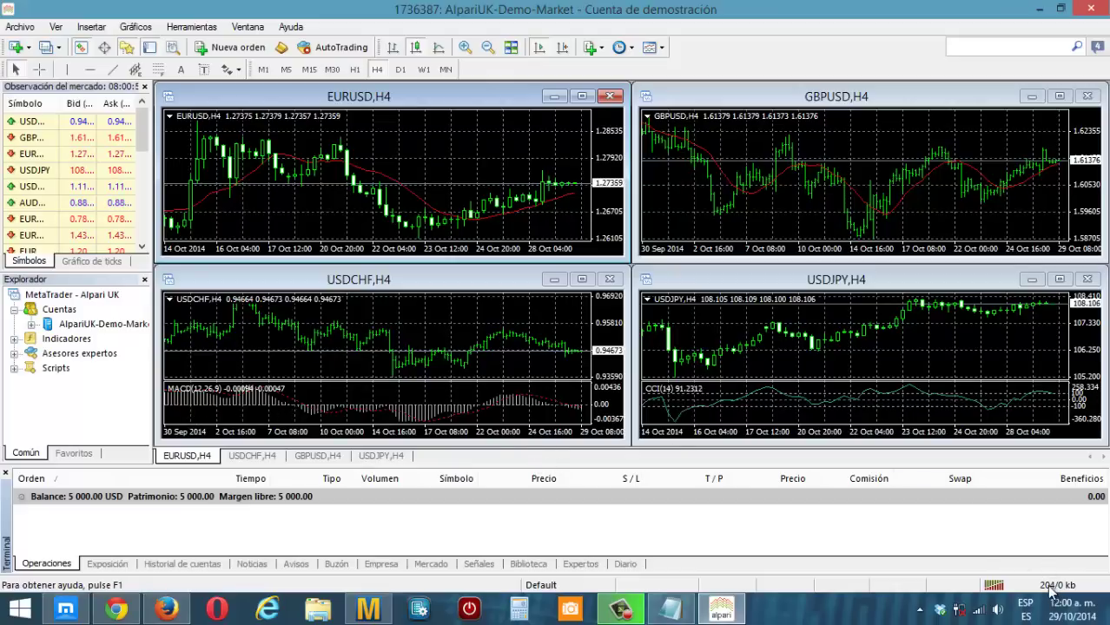
{"action": "left_click", "coordinate": [1051, 592]}
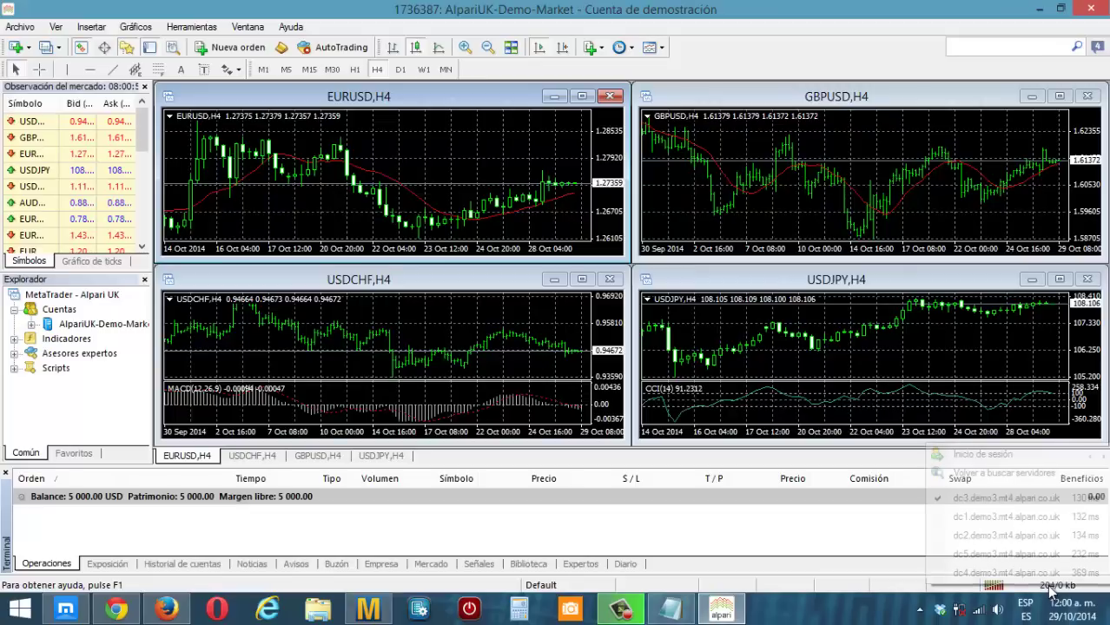
{"action": "left_click", "coordinate": [840, 543]}
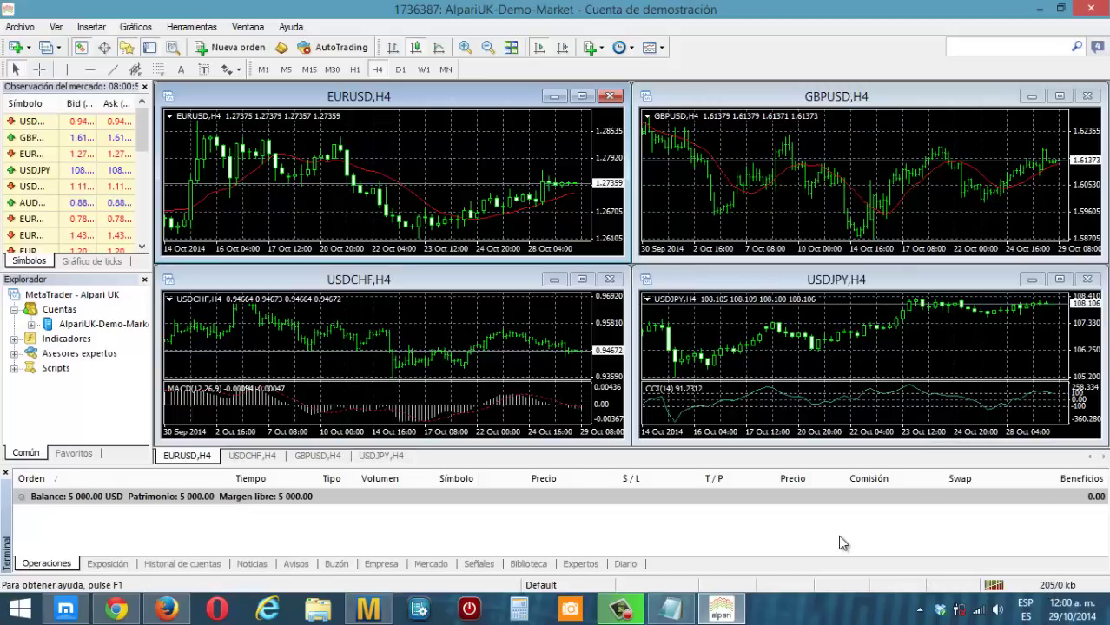
- Reopen the login window, select the AlpariUK-Demo-Market server, then close it without signing in
{"action": "left_click", "coordinate": [1052, 588]}
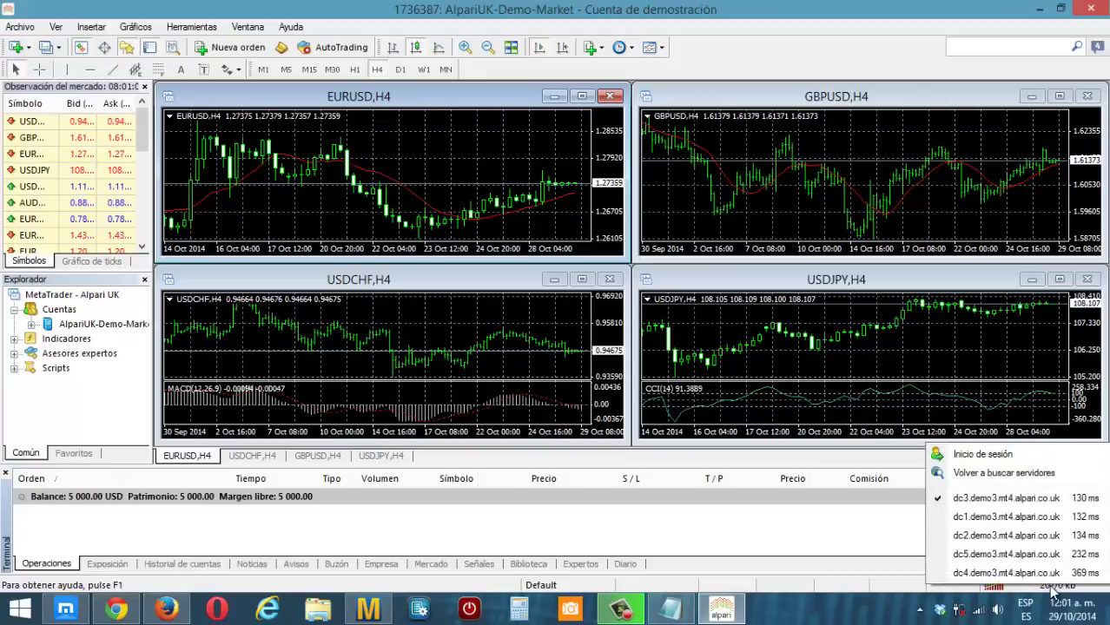
{"action": "left_click", "coordinate": [974, 453]}
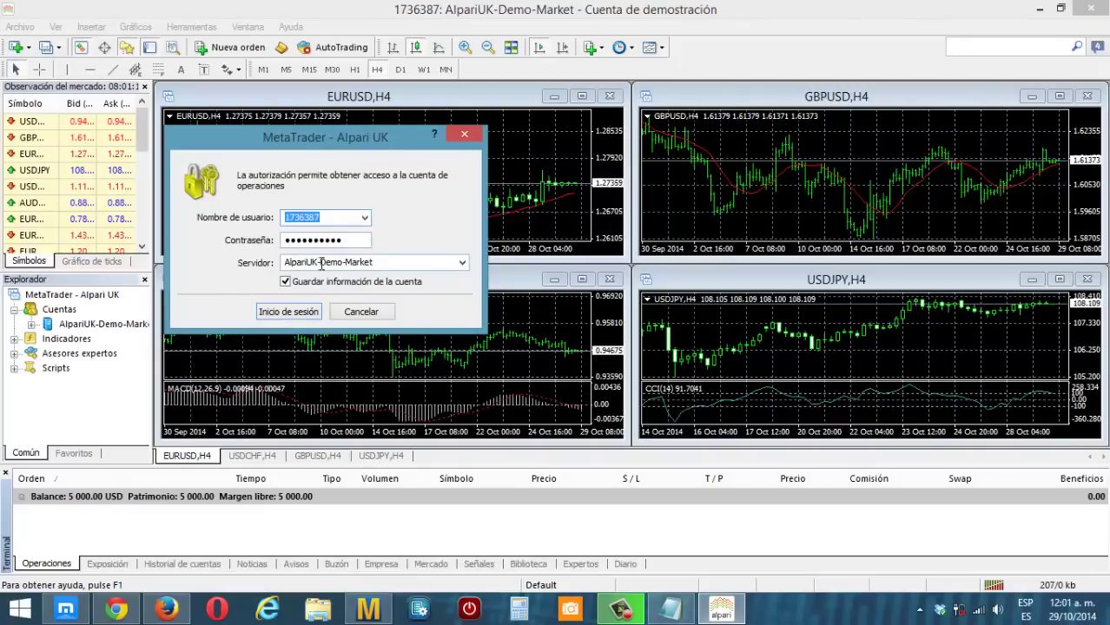
{"action": "left_click", "coordinate": [463, 263]}
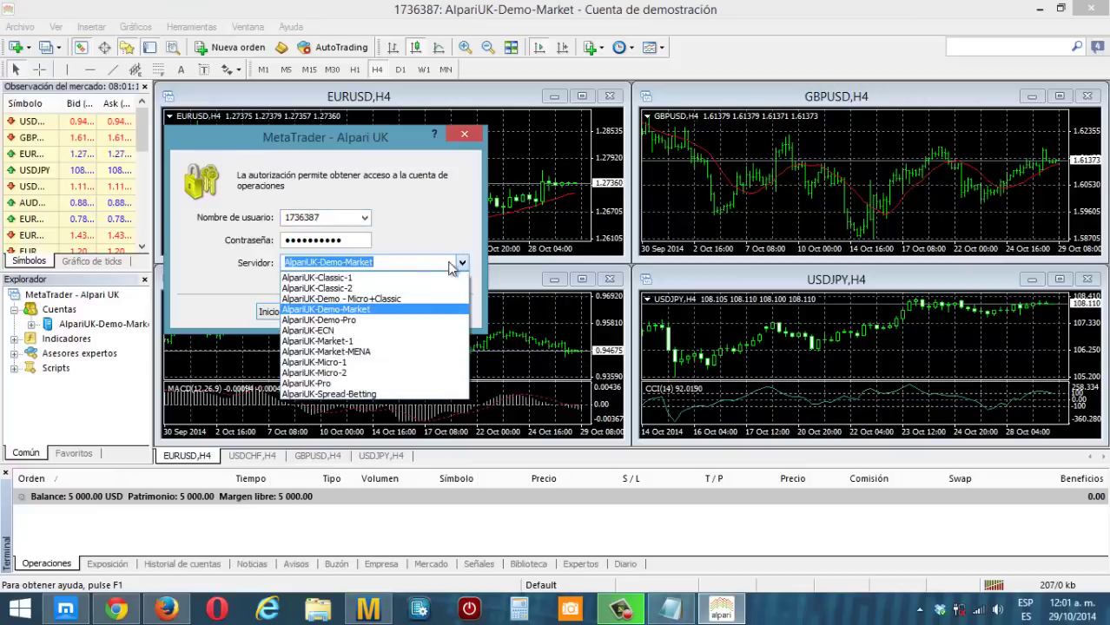
{"action": "left_click", "coordinate": [333, 310]}
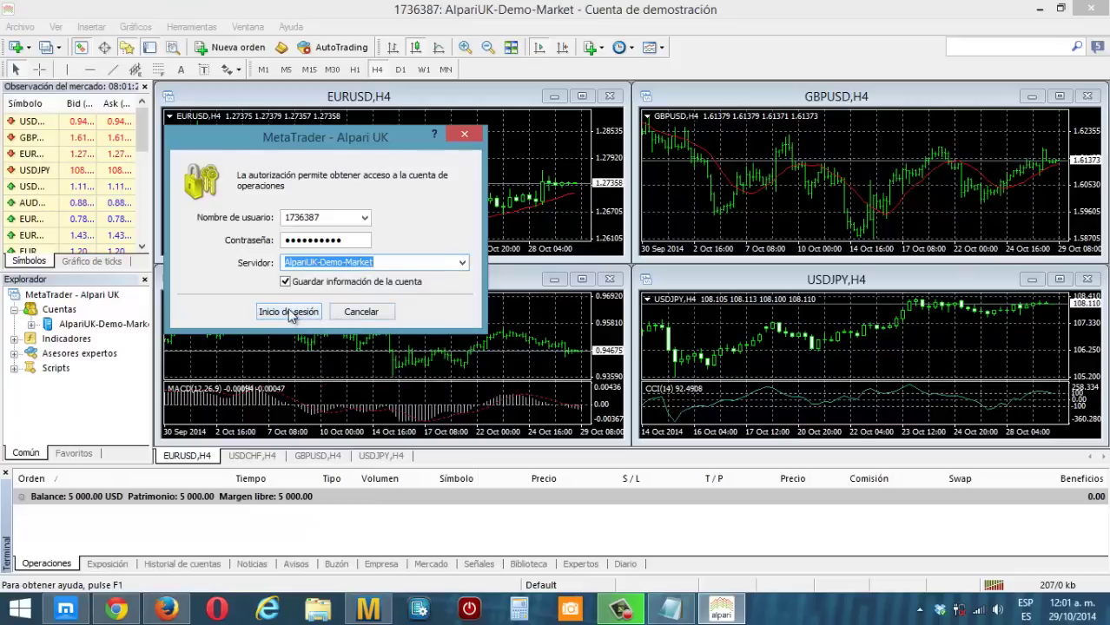
{"action": "left_click", "coordinate": [464, 135]}
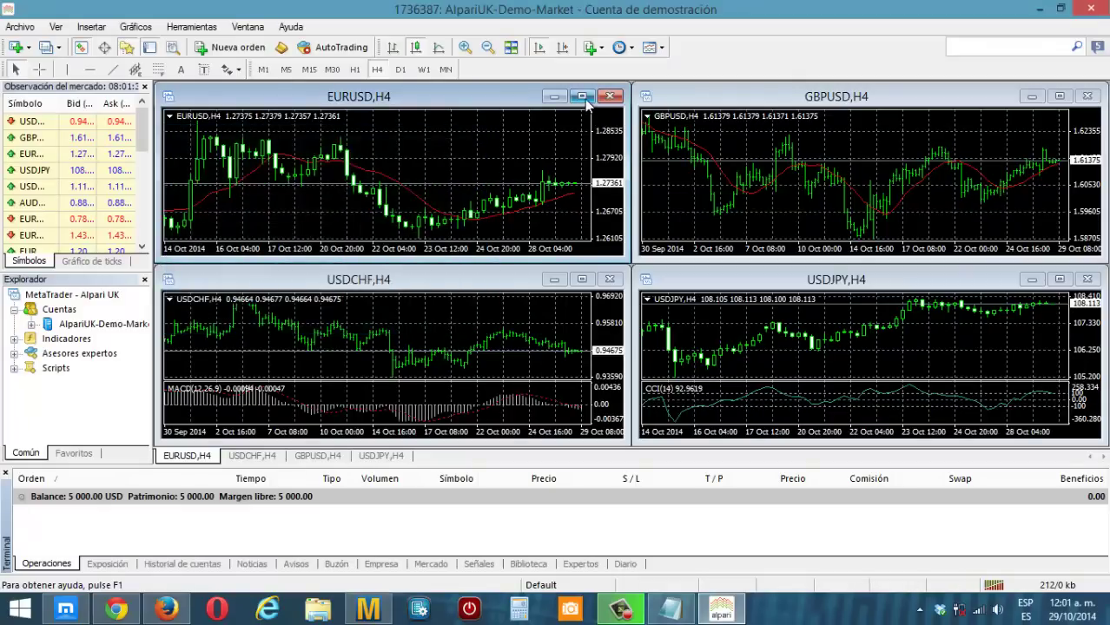
- Maximize the EURUSD,H4 chart window to fill the chart area
{"action": "left_click", "coordinate": [585, 98]}
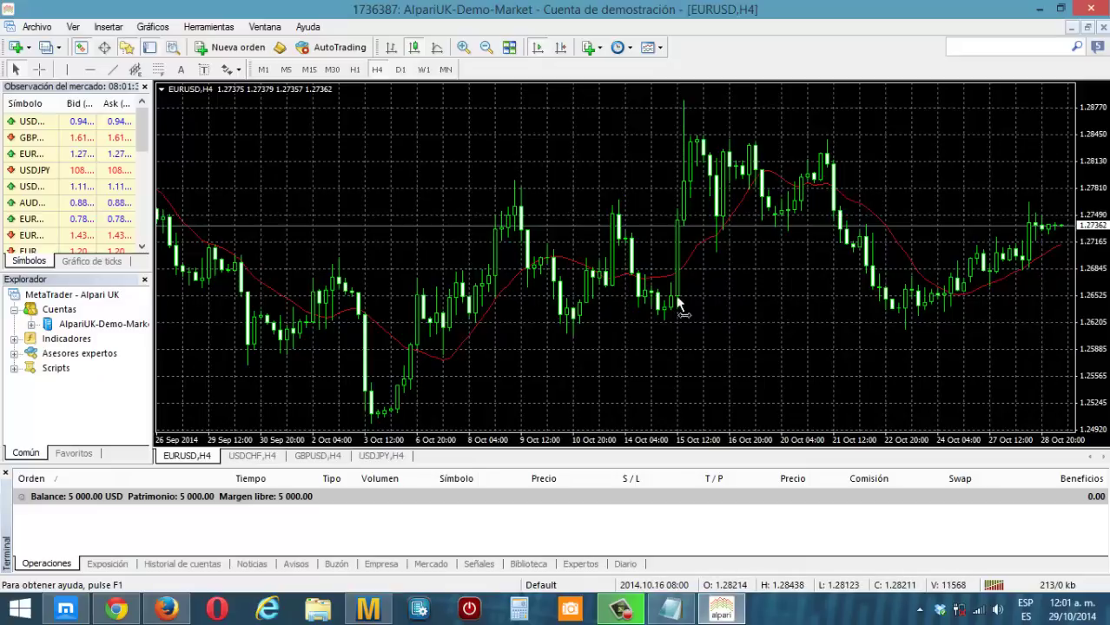
{"action": "scroll", "coordinate": [643, 290], "scroll_direction": "down", "scroll_amount": 3}
{"action": "scroll", "coordinate": [608, 278], "scroll_direction": "up", "scroll_amount": 3}
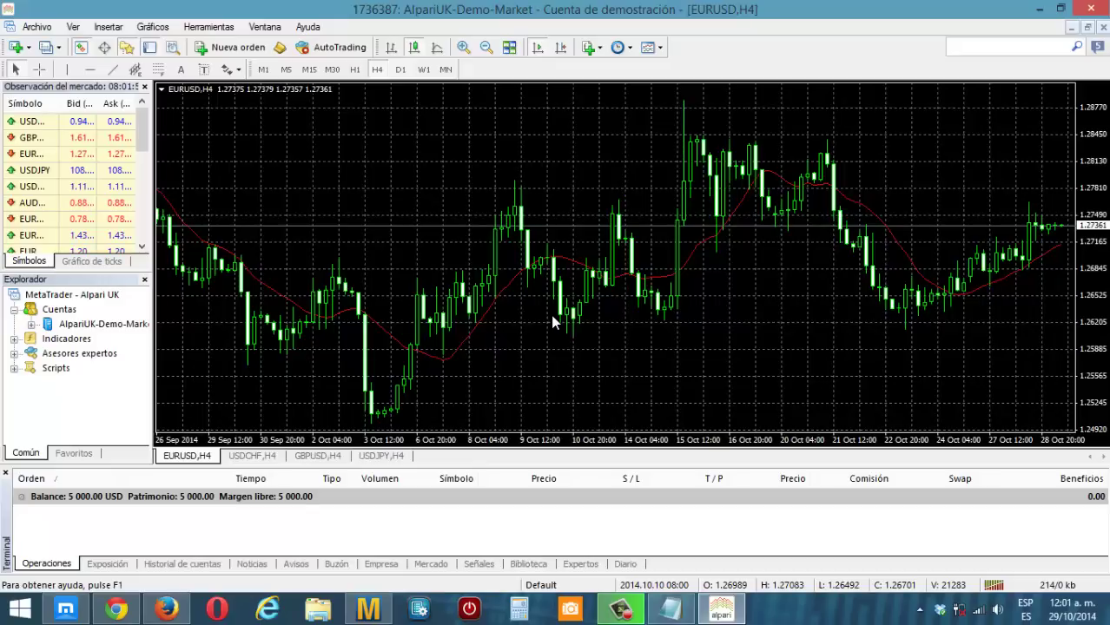
- From Navigator's Cuentas entry, request a new demo account on AlpariUK-Demo-Market
{"action": "left_click", "coordinate": [54, 313]}
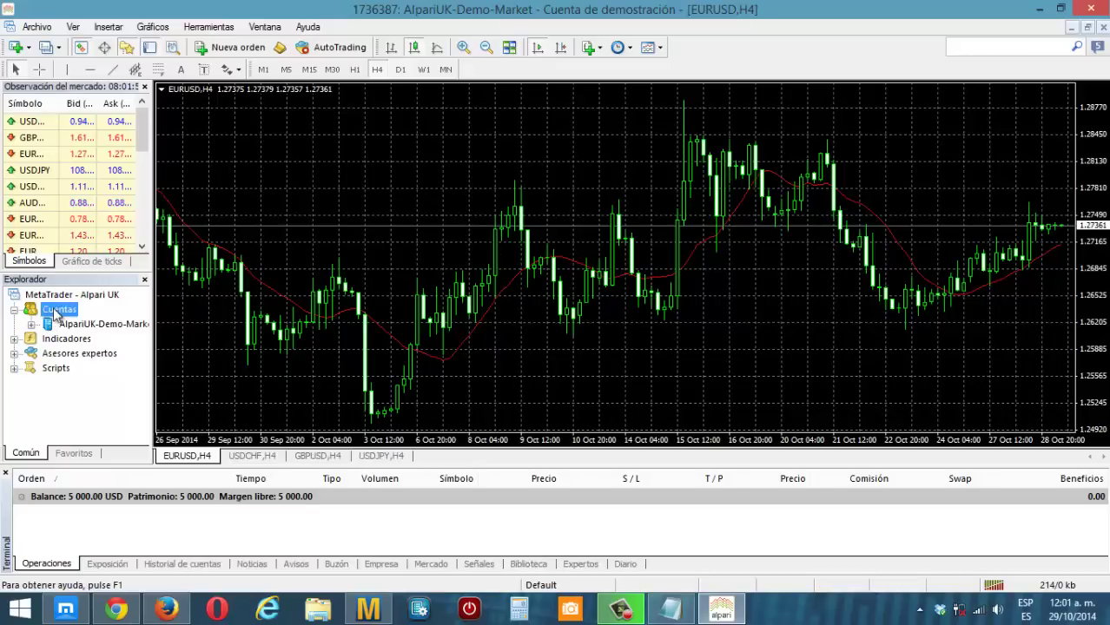
{"action": "right_click", "coordinate": [54, 312]}
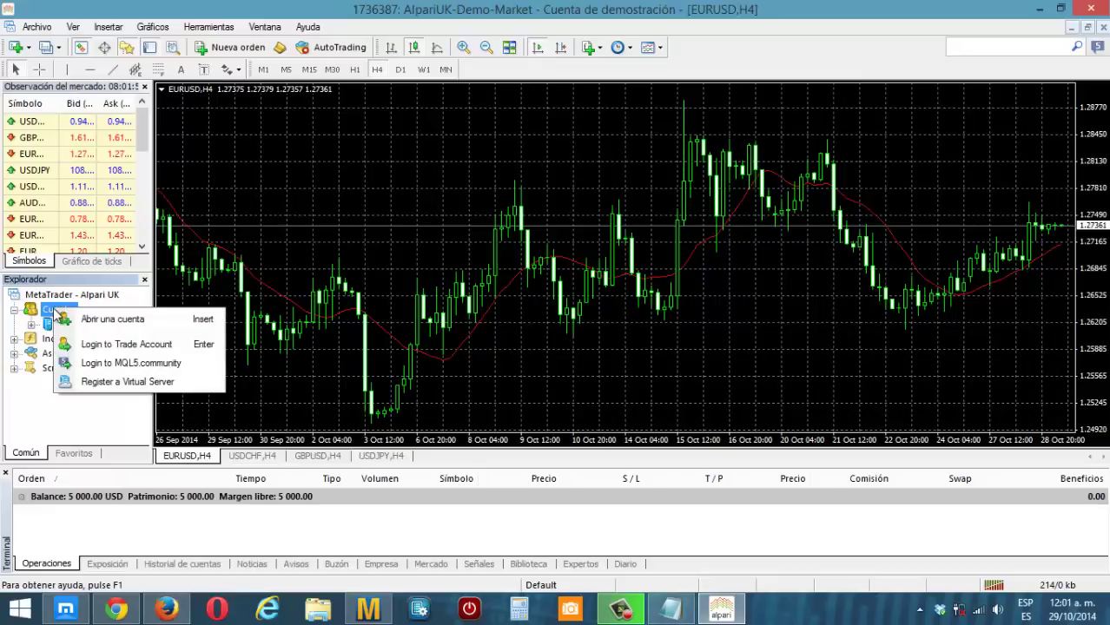
{"action": "left_click", "coordinate": [103, 321]}
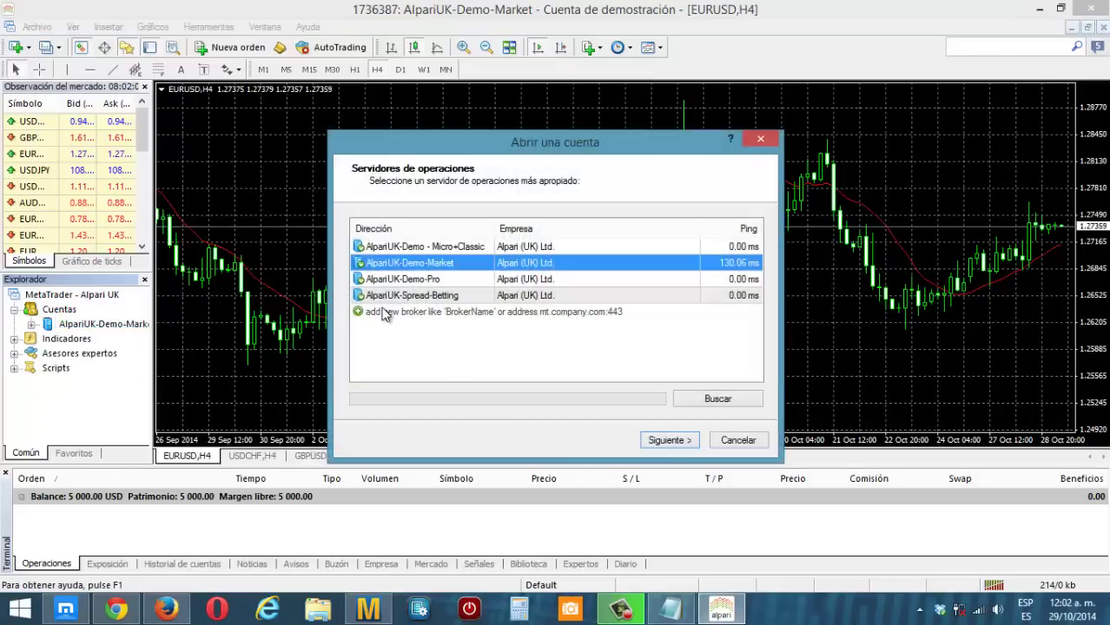
{"action": "left_click", "coordinate": [675, 443]}
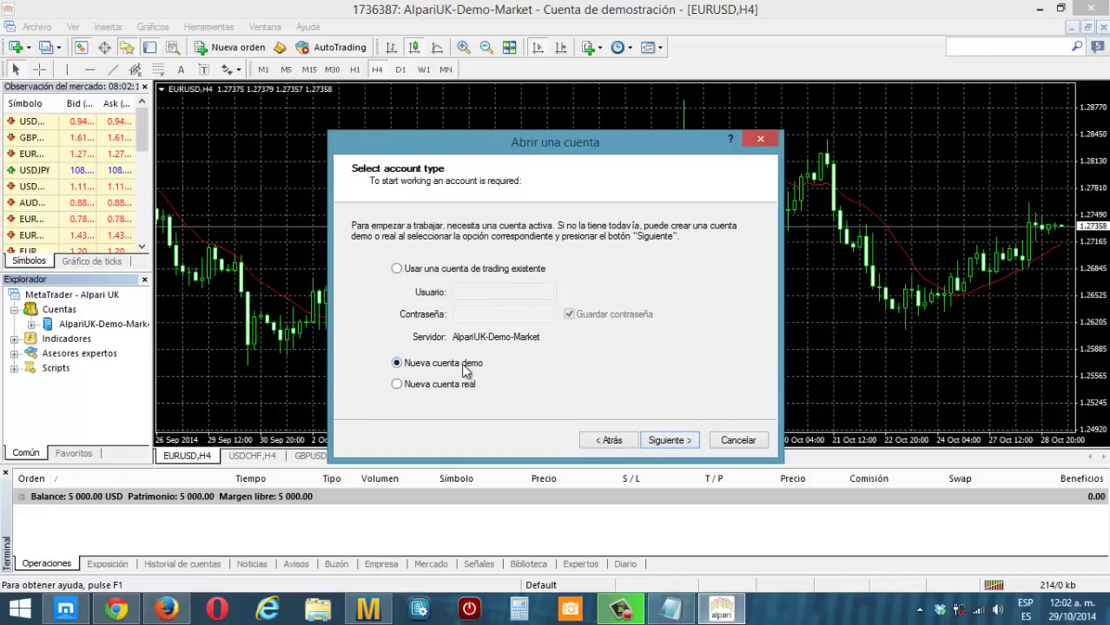
{"action": "left_click", "coordinate": [678, 443]}
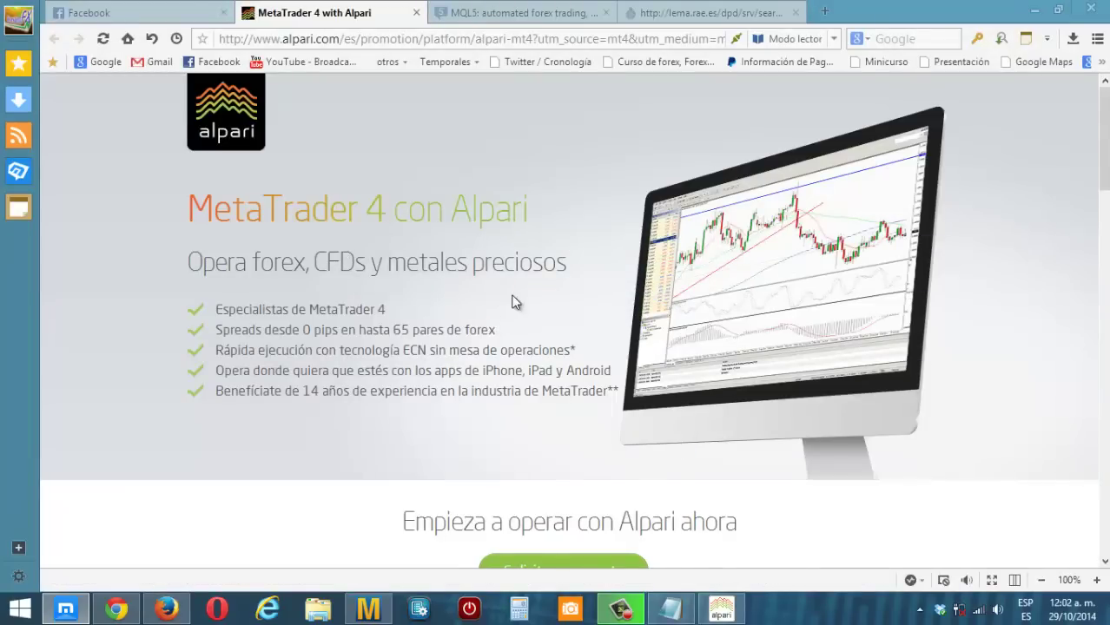
- Open the 'cuenta Demo' link under 'Solicita una cuenta' on Alpari's page
{"action": "scroll", "coordinate": [512, 301], "scroll_direction": "down", "scroll_amount": 5}
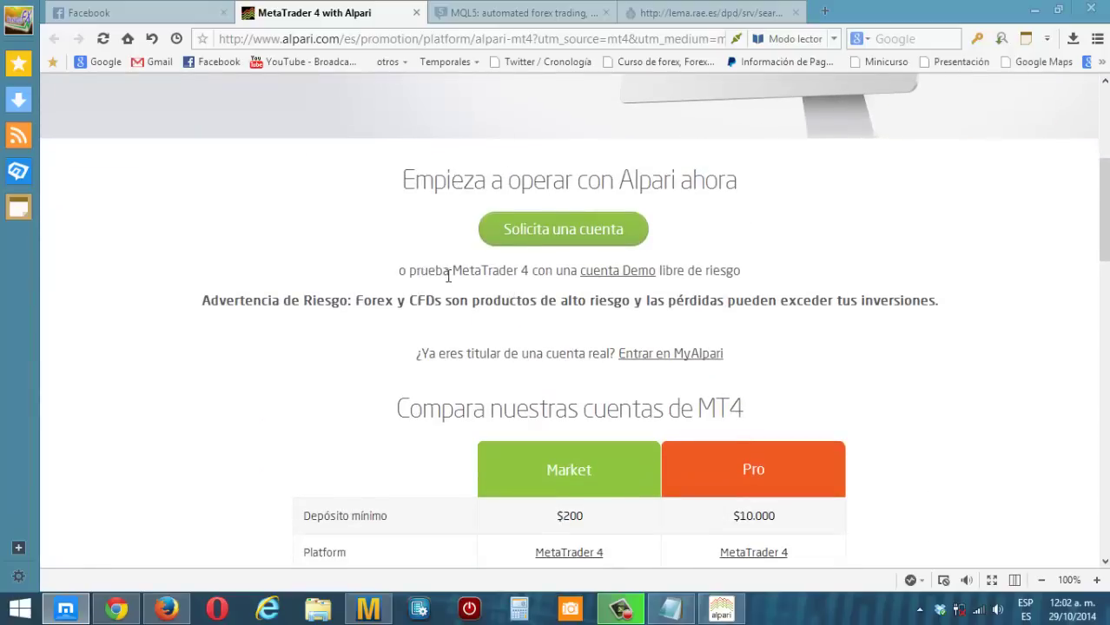
{"action": "left_click", "coordinate": [599, 271]}
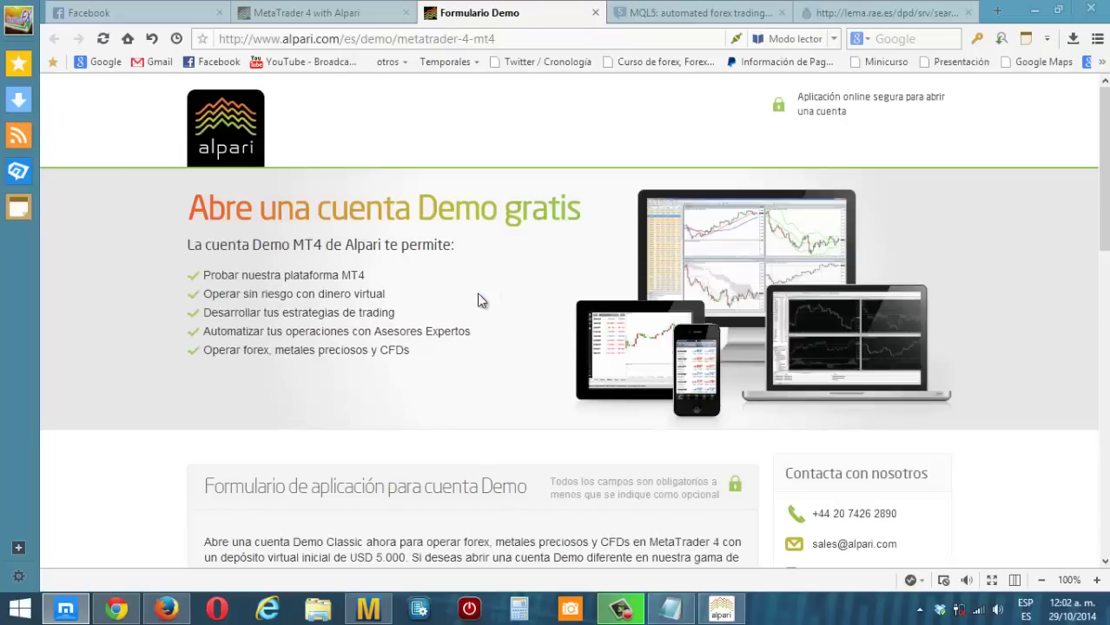
- Choose Sr. as the title and enter the first name and surname
{"action": "scroll", "coordinate": [482, 297], "scroll_direction": "down", "scroll_amount": 6}
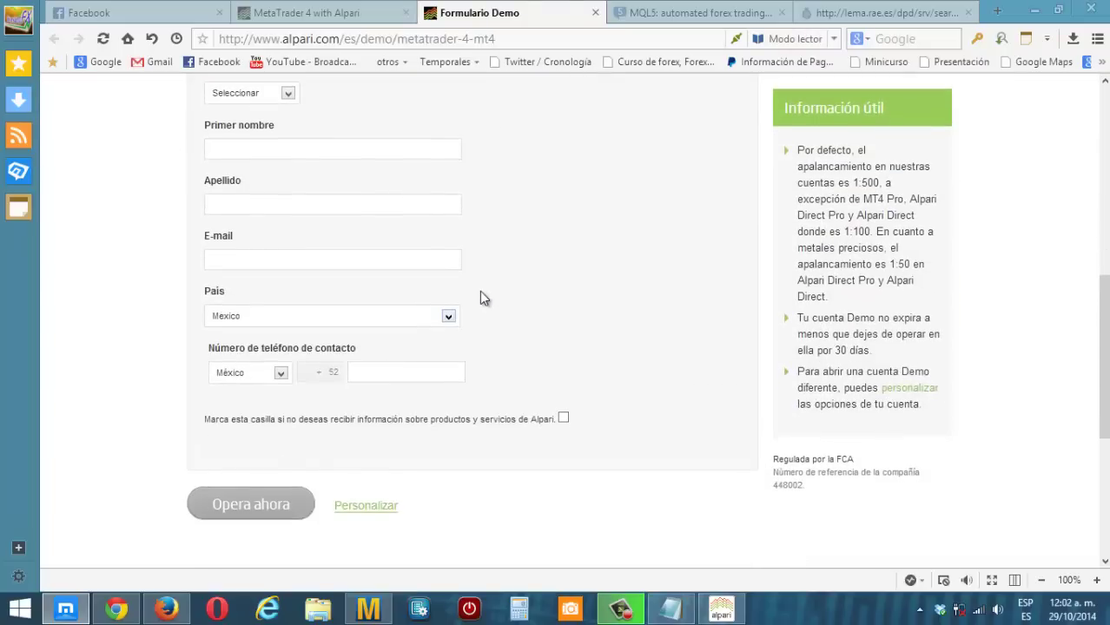
{"action": "scroll", "coordinate": [482, 298], "scroll_direction": "up", "scroll_amount": 1}
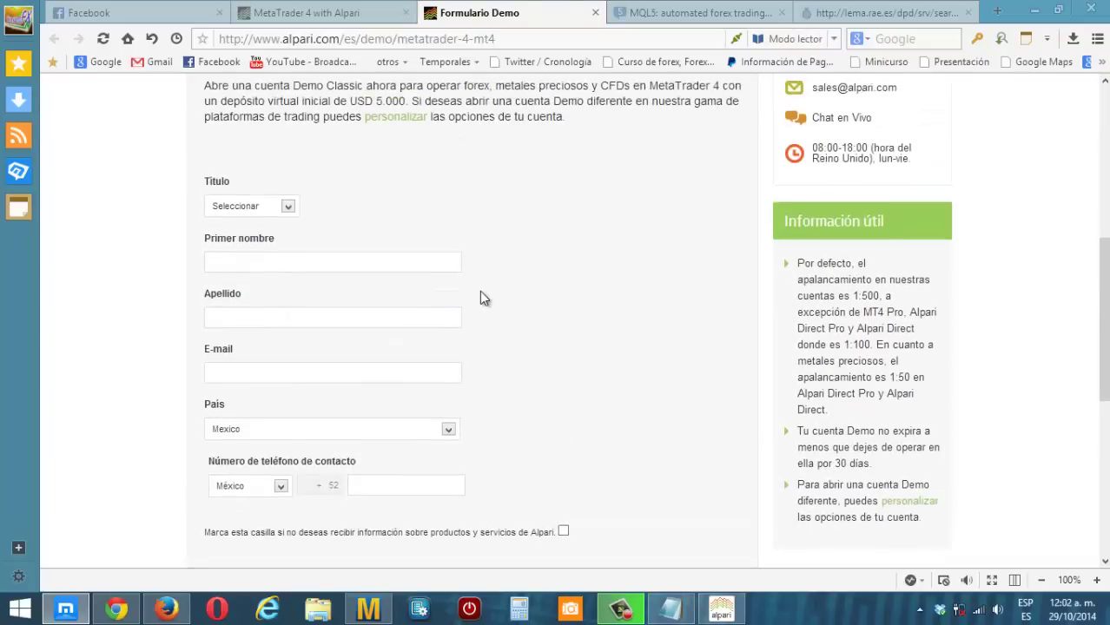
{"action": "left_click", "coordinate": [287, 208]}
{"action": "left_click", "coordinate": [241, 236]}
{"action": "left_click", "coordinate": [264, 265]}
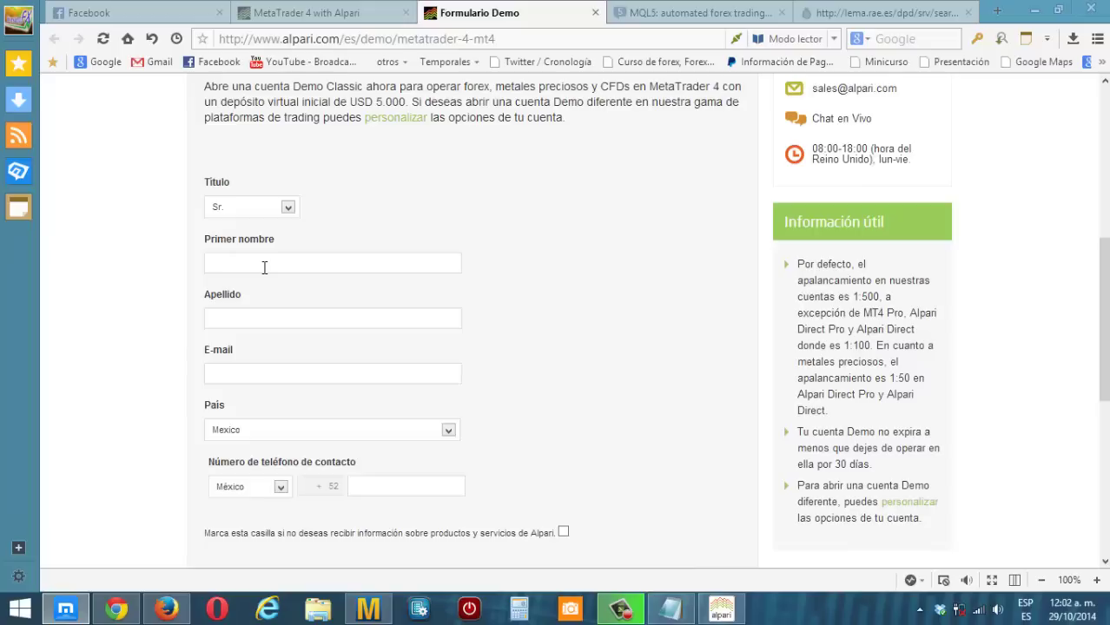
{"action": "type", "text": "B"}
{"action": "left_click", "coordinate": [232, 319]}
- Enter the e-mail address and phone number, and opt out of Alpari product information
{"action": "left_click", "coordinate": [256, 373]}
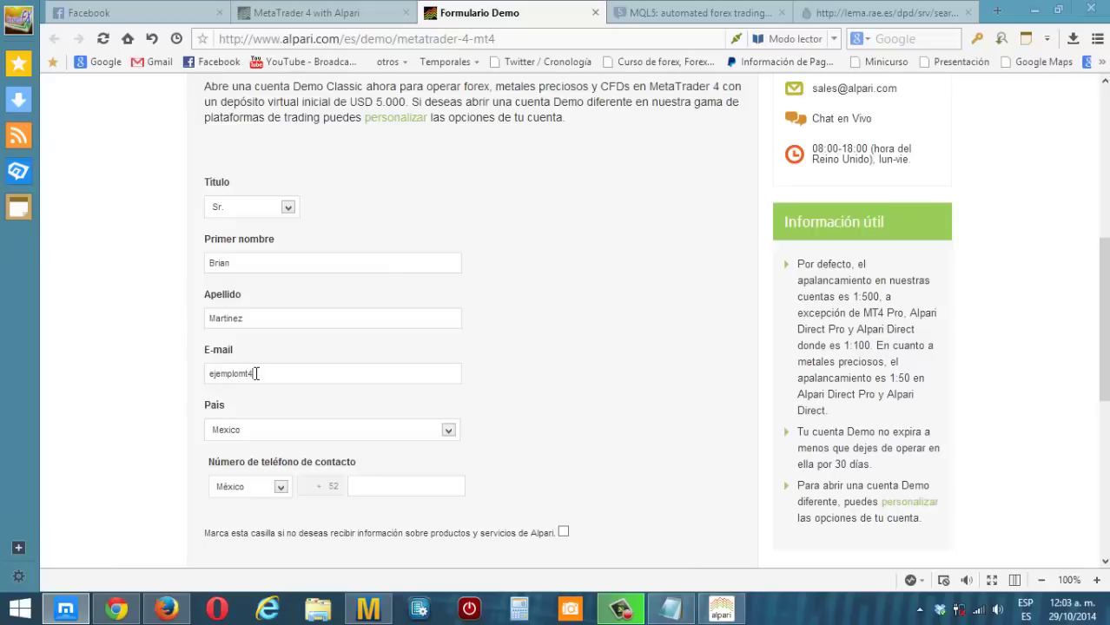
{"action": "scroll", "coordinate": [534, 427], "scroll_direction": "down", "scroll_amount": 2}
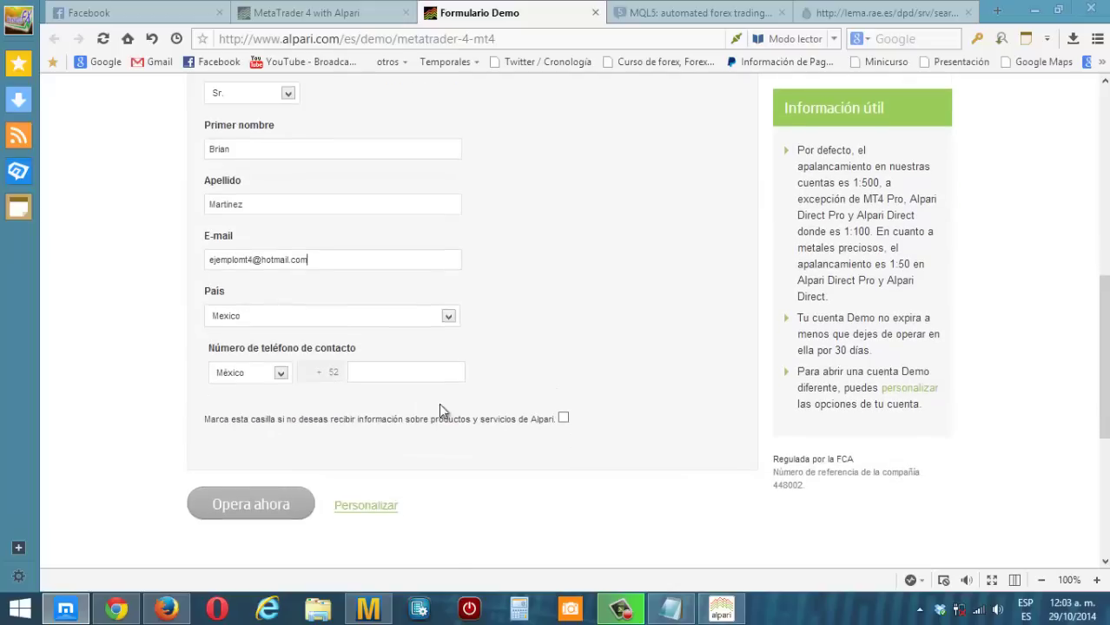
{"action": "left_click", "coordinate": [364, 375]}
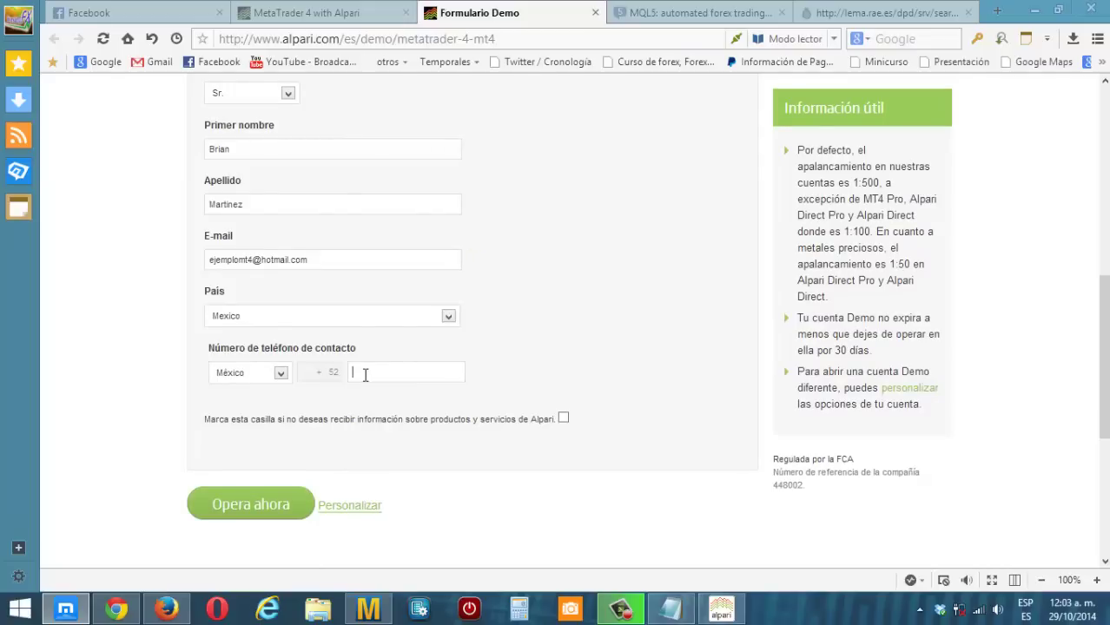
{"action": "type", "text": "5555555555"}
{"action": "left_click", "coordinate": [563, 419]}
{"action": "scroll", "coordinate": [632, 415], "scroll_direction": "down", "scroll_amount": 2}
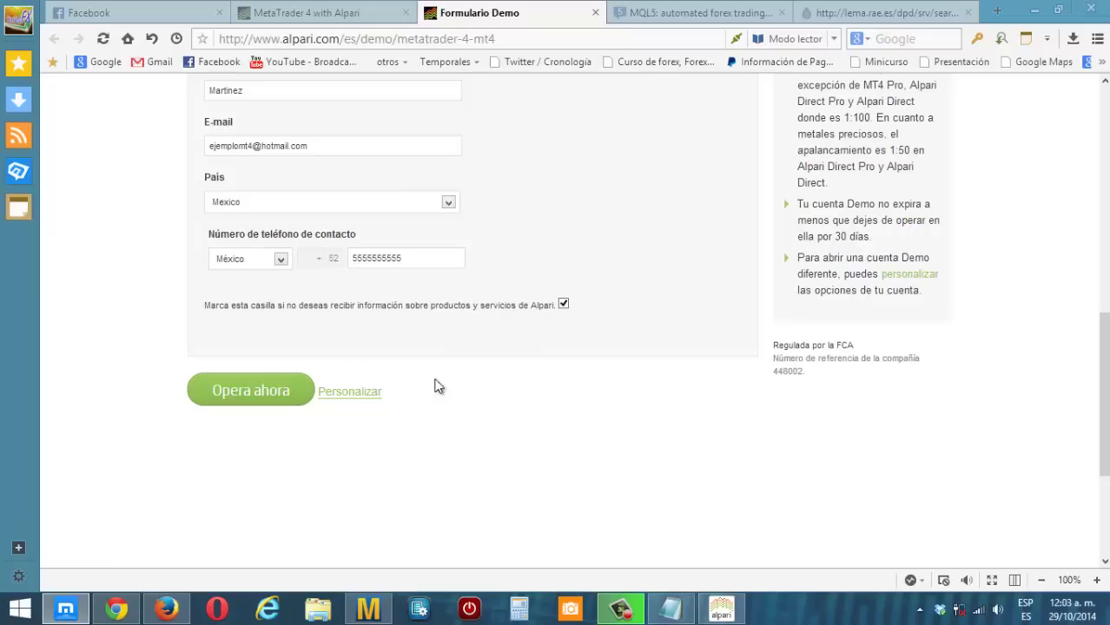
- Show the extra account options and keep platform MT4, account type Market and currency USD
{"action": "left_click", "coordinate": [360, 402]}
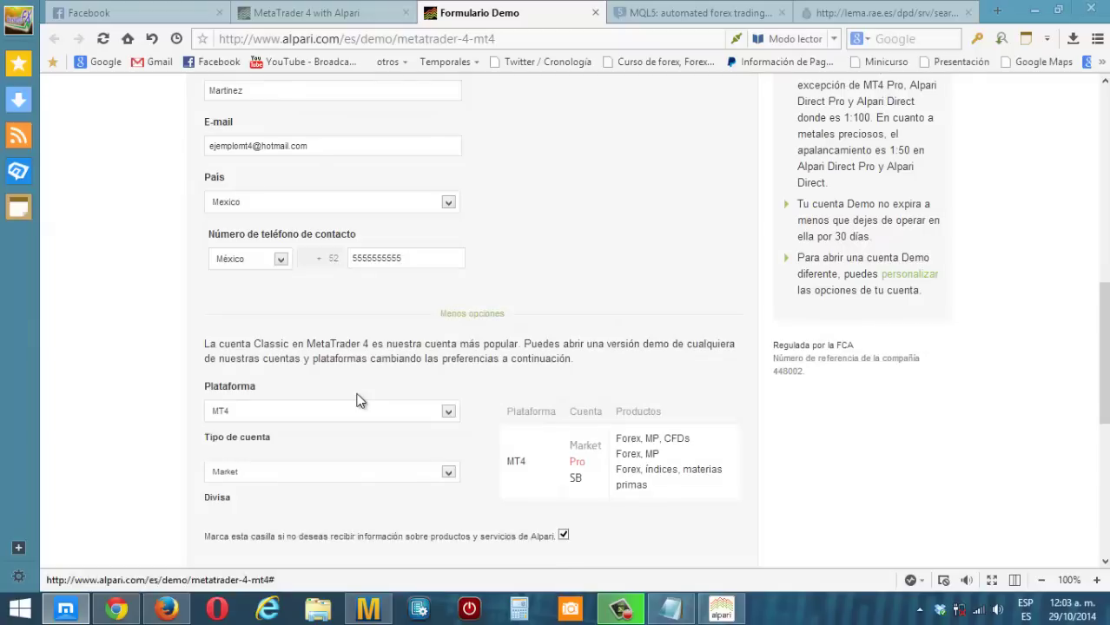
{"action": "scroll", "coordinate": [359, 402], "scroll_direction": "down", "scroll_amount": 3}
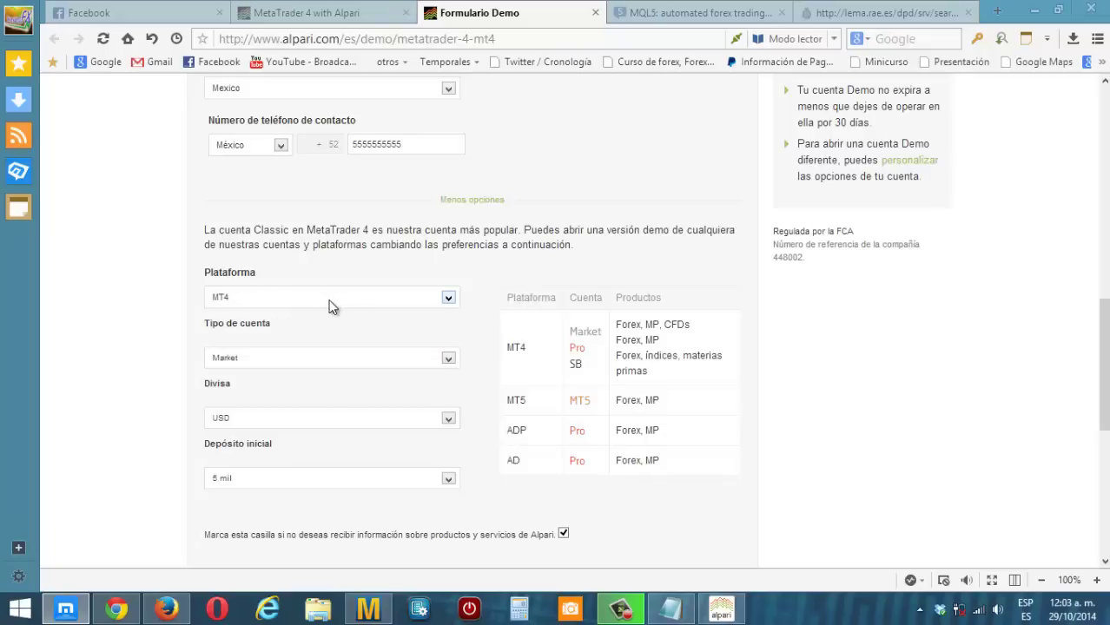
{"action": "left_click", "coordinate": [450, 298]}
{"action": "left_click", "coordinate": [451, 298]}
{"action": "left_click", "coordinate": [448, 359]}
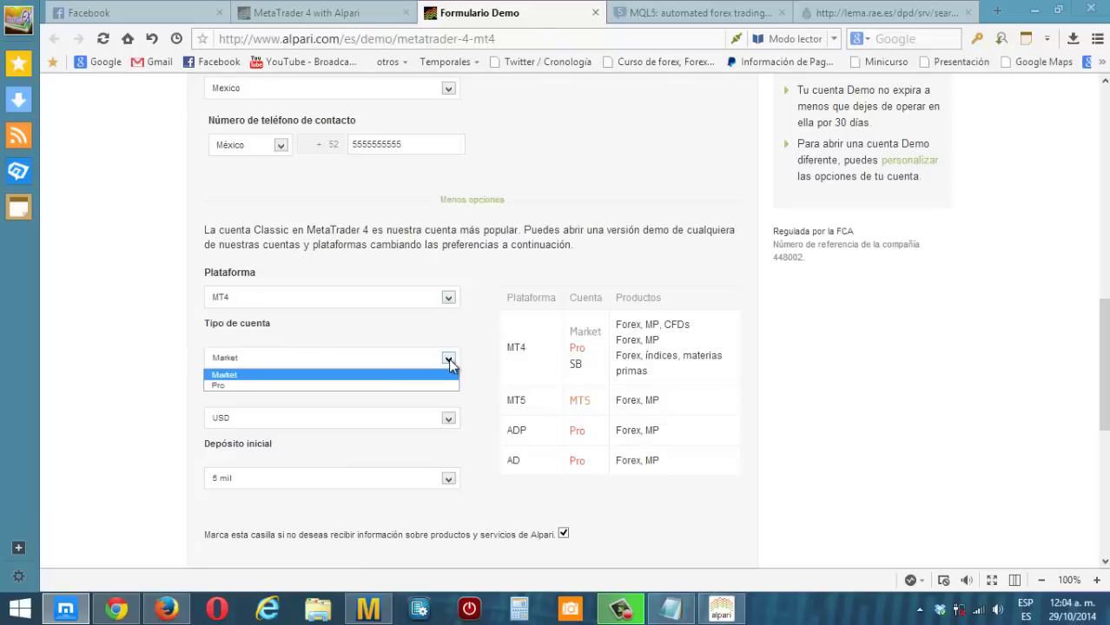
{"action": "left_click", "coordinate": [449, 359]}
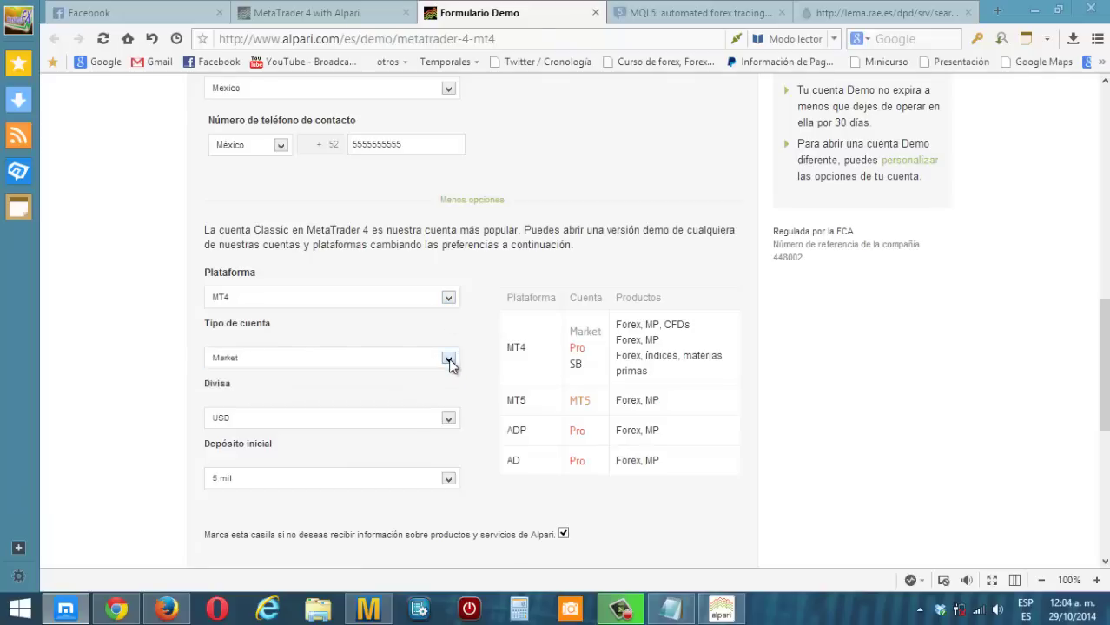
{"action": "left_click", "coordinate": [448, 419]}
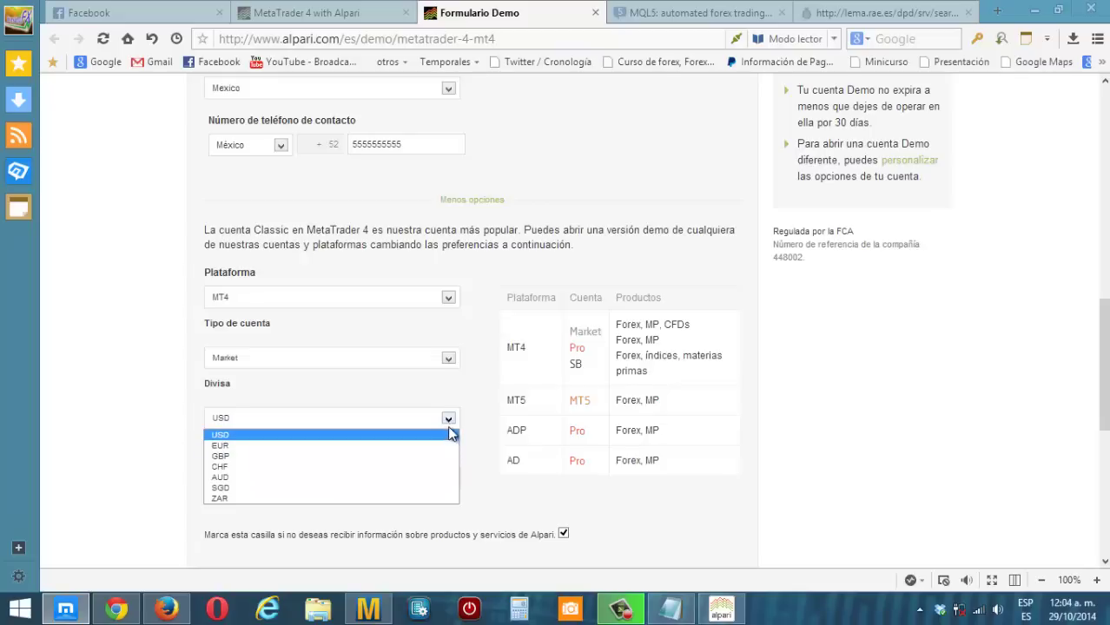
{"action": "left_click", "coordinate": [449, 423]}
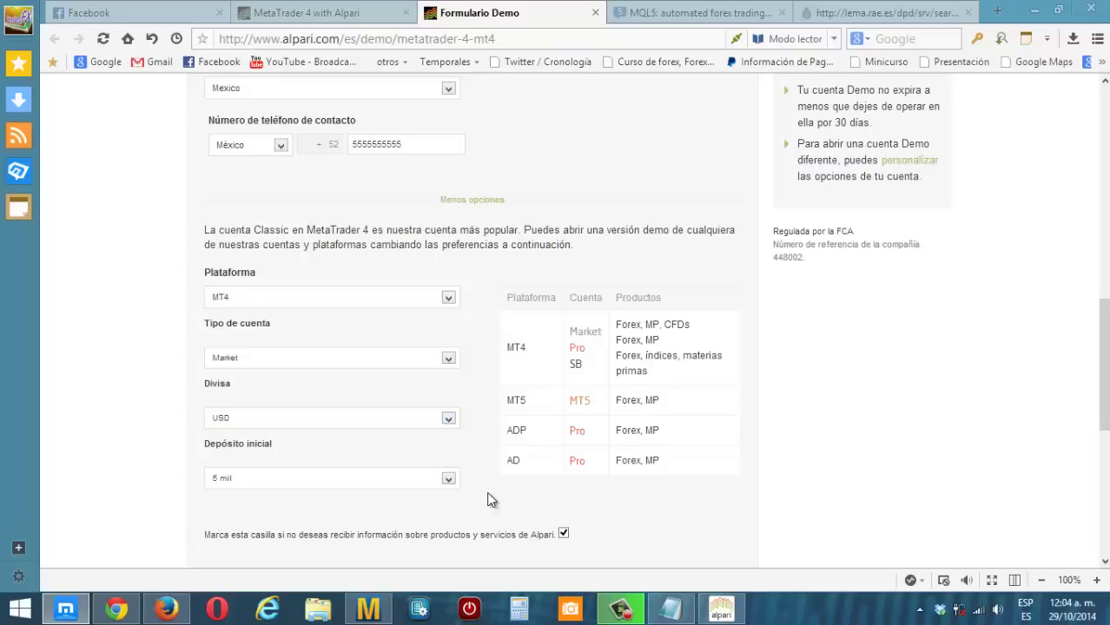
- Choose 1.000 as the initial deposit amount
{"action": "left_click", "coordinate": [448, 479]}
{"action": "scroll", "coordinate": [451, 481], "scroll_direction": "down", "scroll_amount": 5}
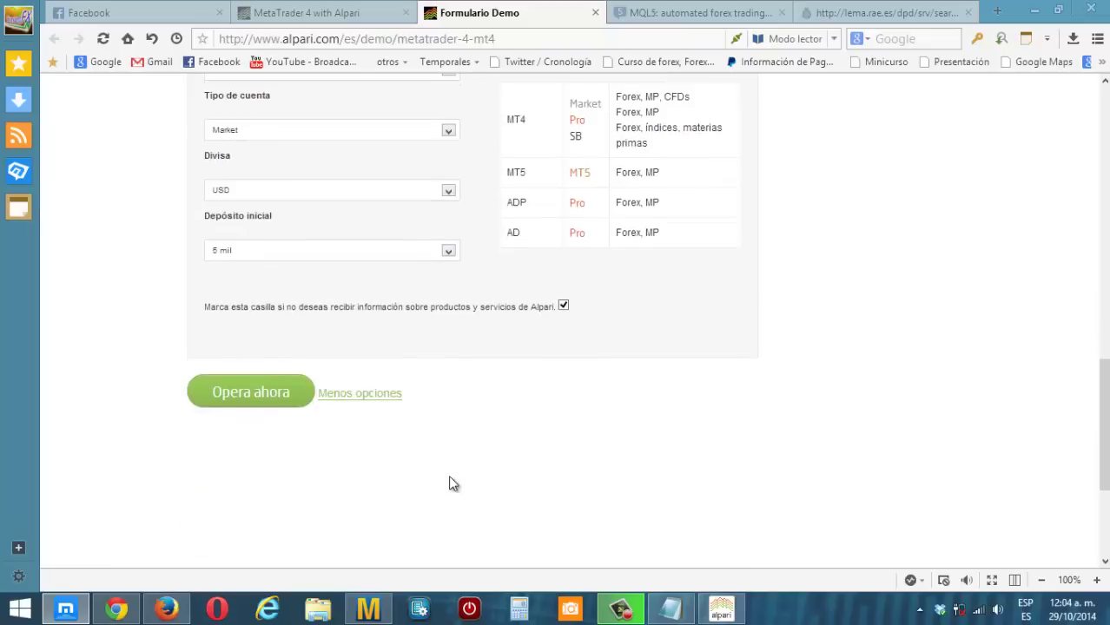
{"action": "left_click", "coordinate": [448, 251]}
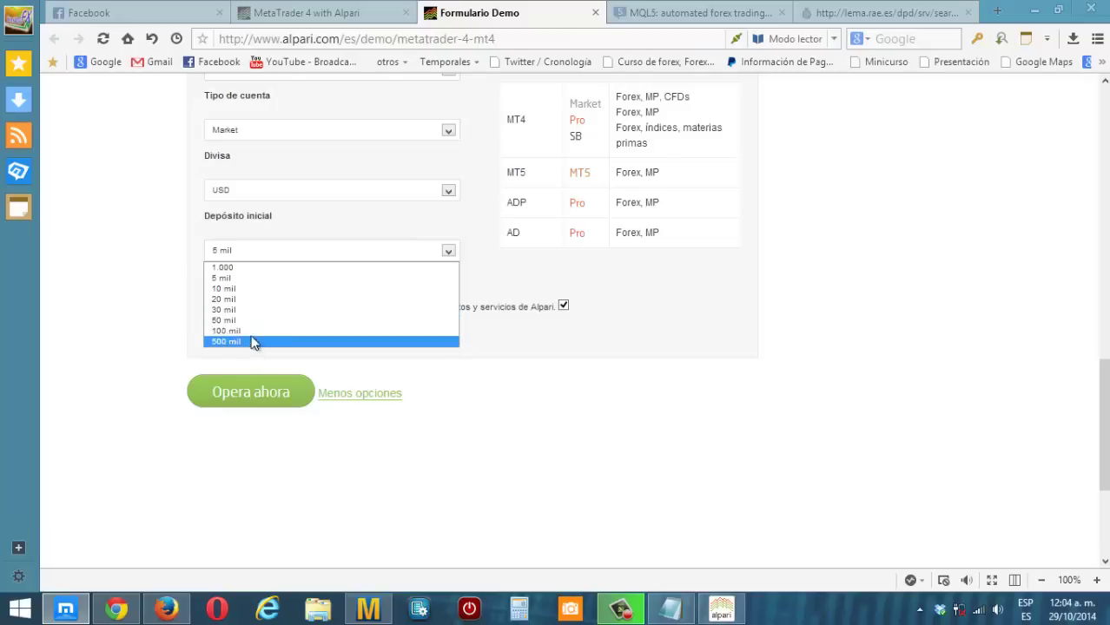
{"action": "left_click", "coordinate": [246, 268]}
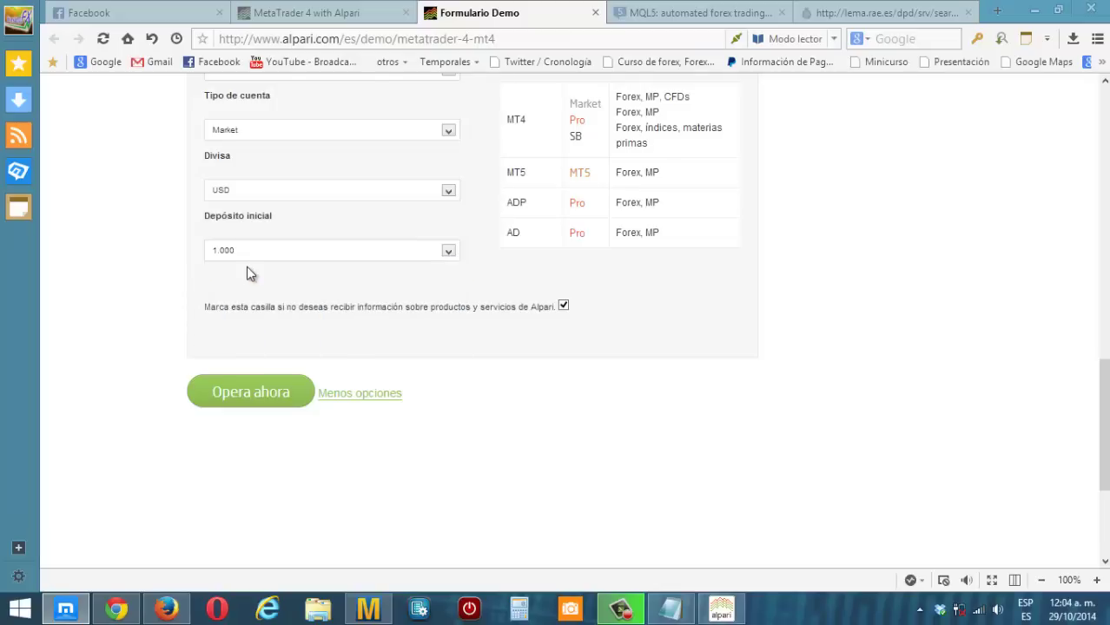
{"action": "left_click", "coordinate": [237, 254]}
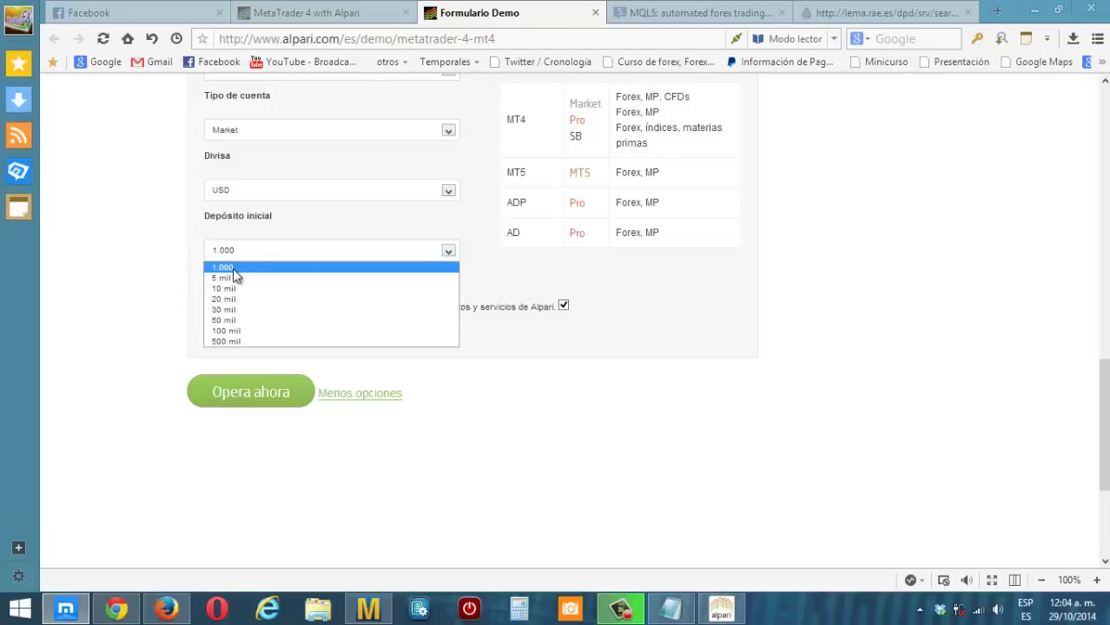
{"action": "left_click", "coordinate": [233, 266]}
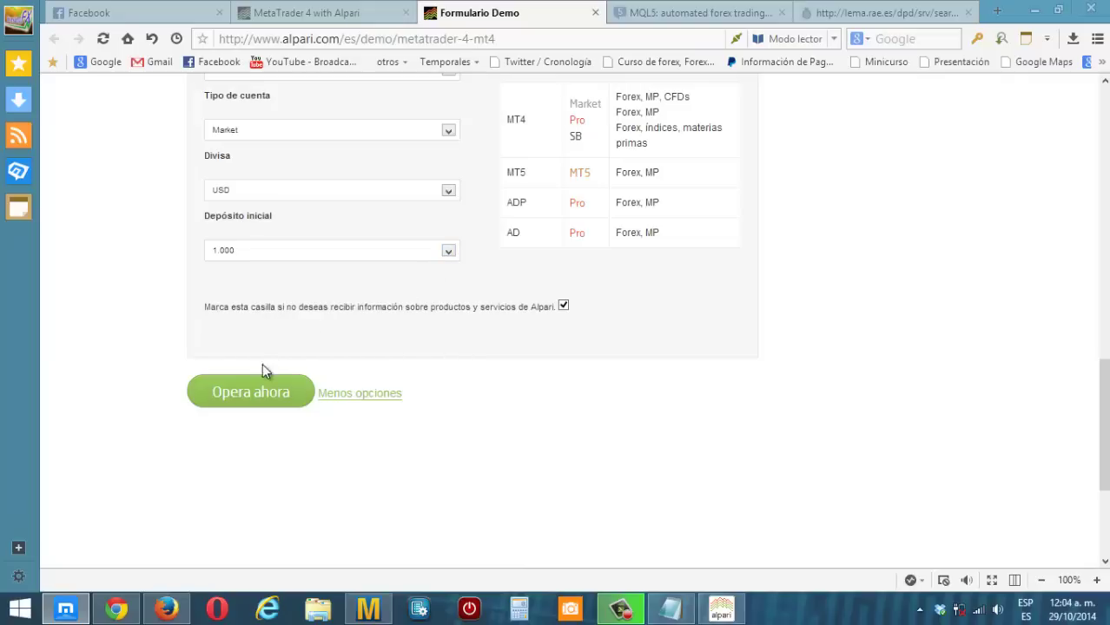
- Submit the demo application, read the activation-email notice, then bring Firefox's confirmation page forward
{"action": "left_click", "coordinate": [264, 398]}
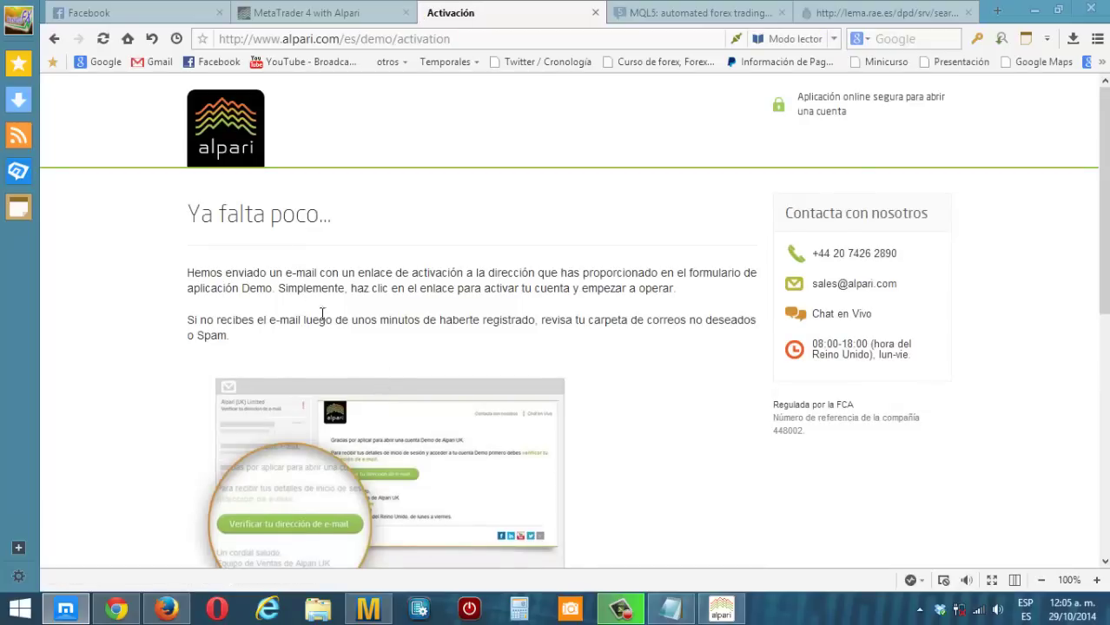
{"action": "scroll", "coordinate": [319, 319], "scroll_direction": "down", "scroll_amount": 3}
{"action": "scroll", "coordinate": [323, 324], "scroll_direction": "down", "scroll_amount": 1}
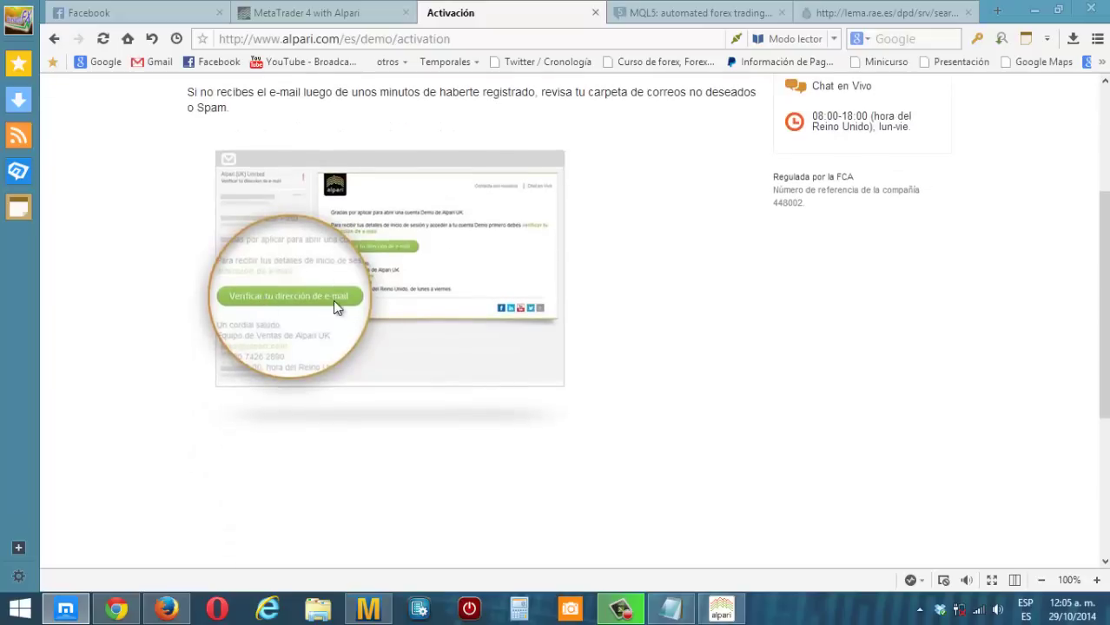
{"action": "left_click", "coordinate": [1034, 10]}
{"action": "left_click", "coordinate": [166, 609]}
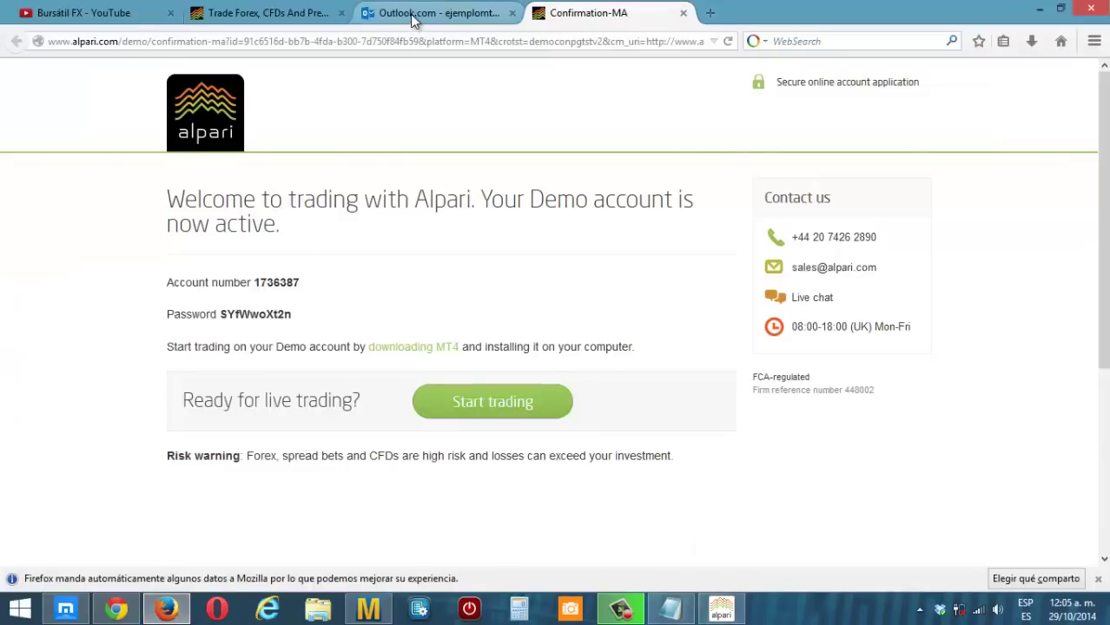
- Open the older 'account is now active' email in the inbox and check server AlpariUk-Demo-Market
{"action": "left_click", "coordinate": [412, 14]}
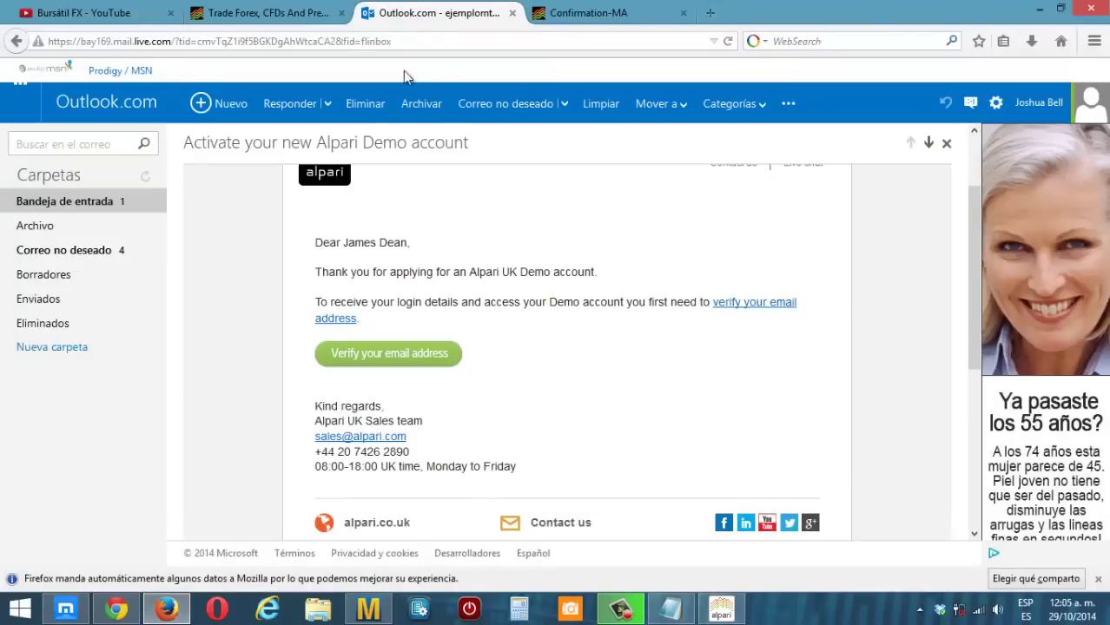
{"action": "left_click", "coordinate": [103, 207]}
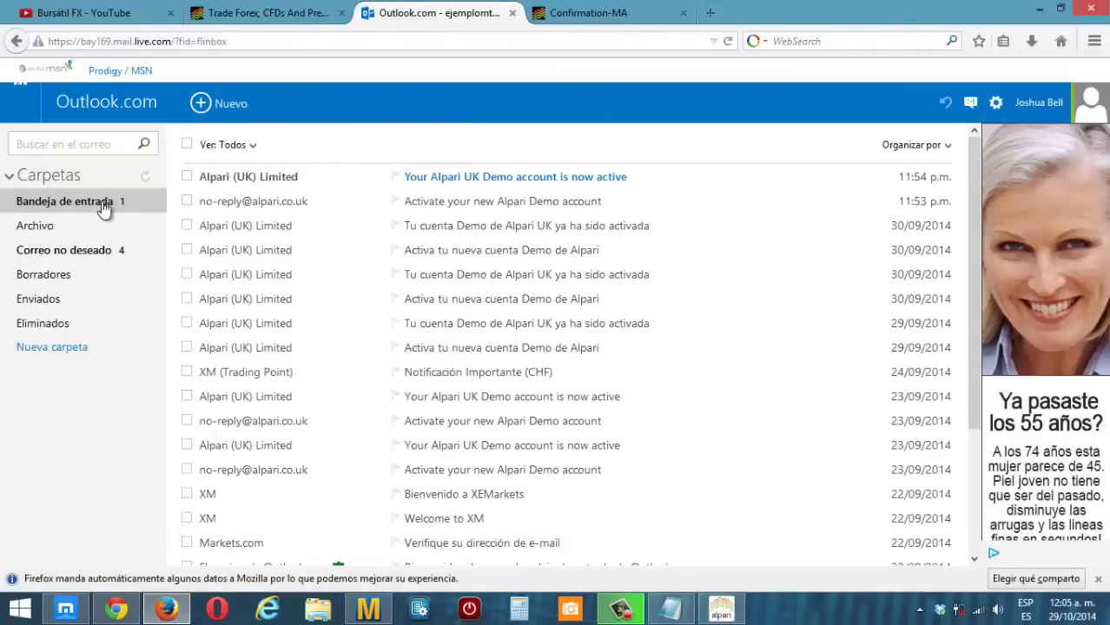
{"action": "left_click", "coordinate": [472, 184]}
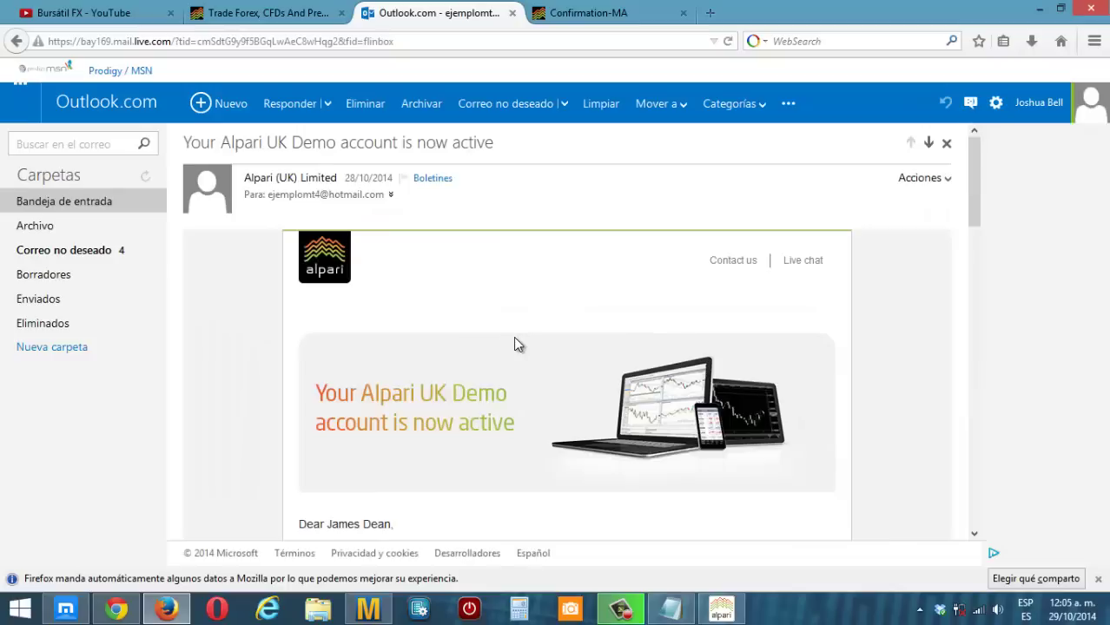
{"action": "scroll", "coordinate": [514, 341], "scroll_direction": "down", "scroll_amount": 3}
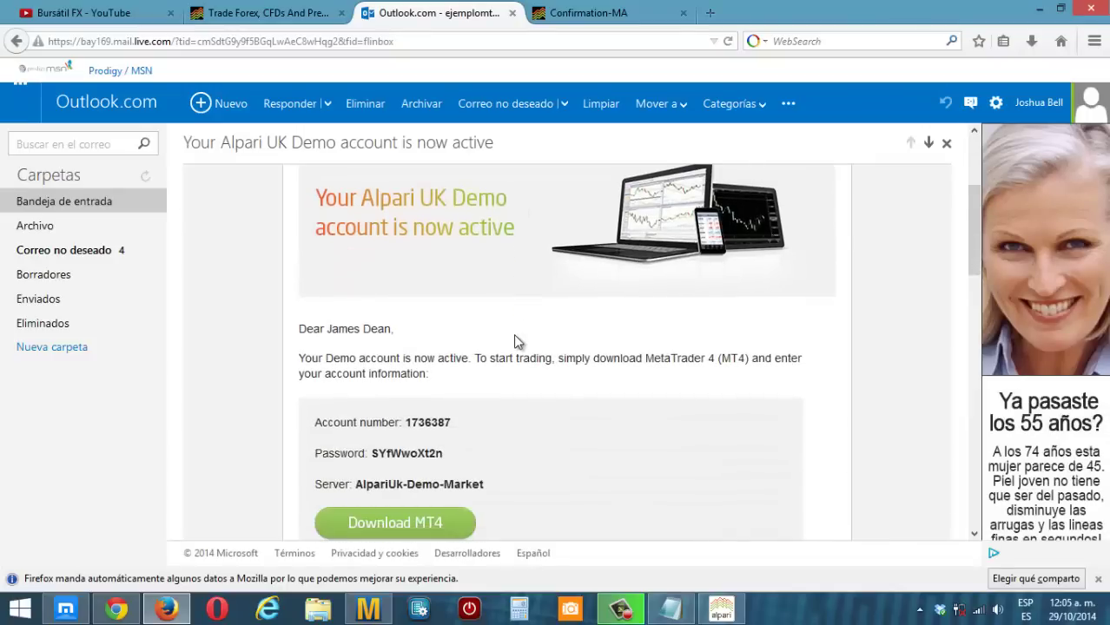
{"action": "scroll", "coordinate": [499, 323], "scroll_direction": "down", "scroll_amount": 1}
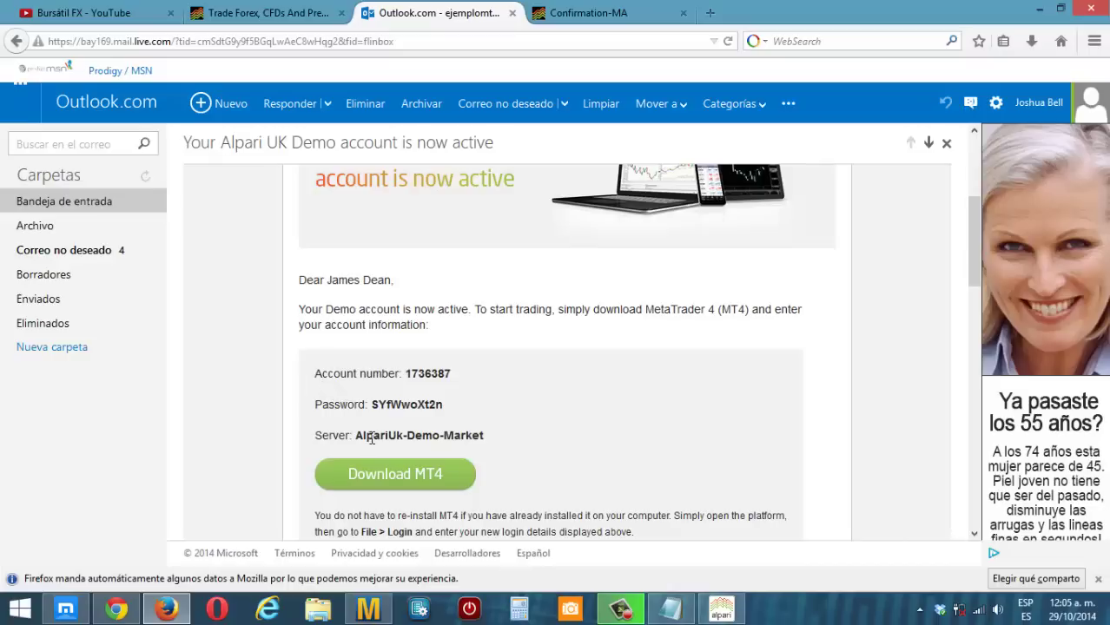
{"action": "left_click_drag", "start_coordinate": [355, 435], "coordinate": [493, 431]}
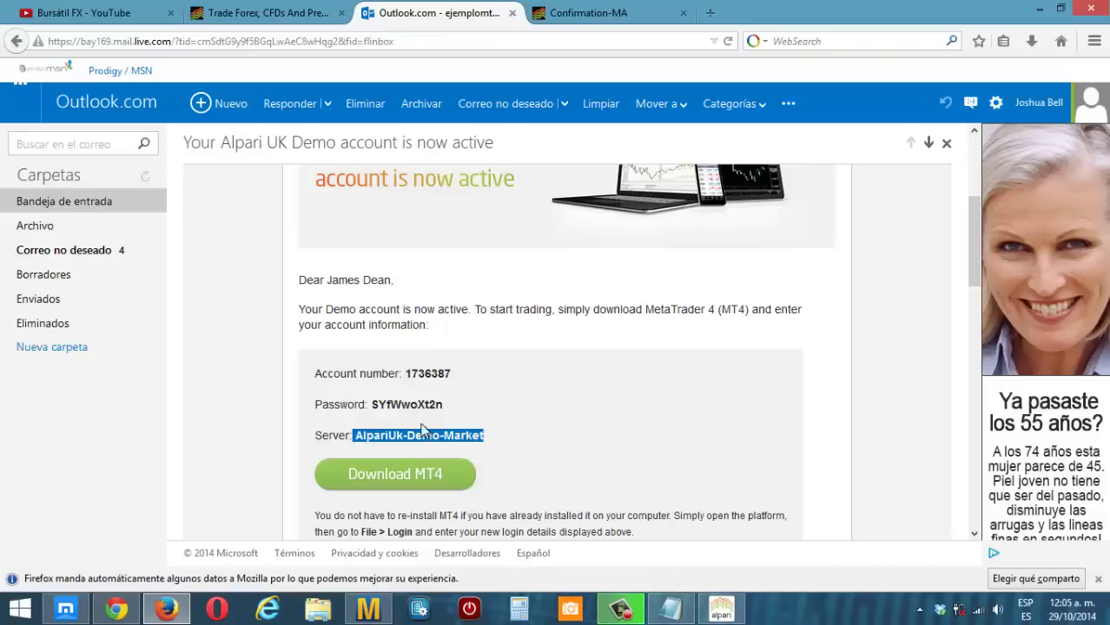
{"action": "left_click", "coordinate": [492, 436]}
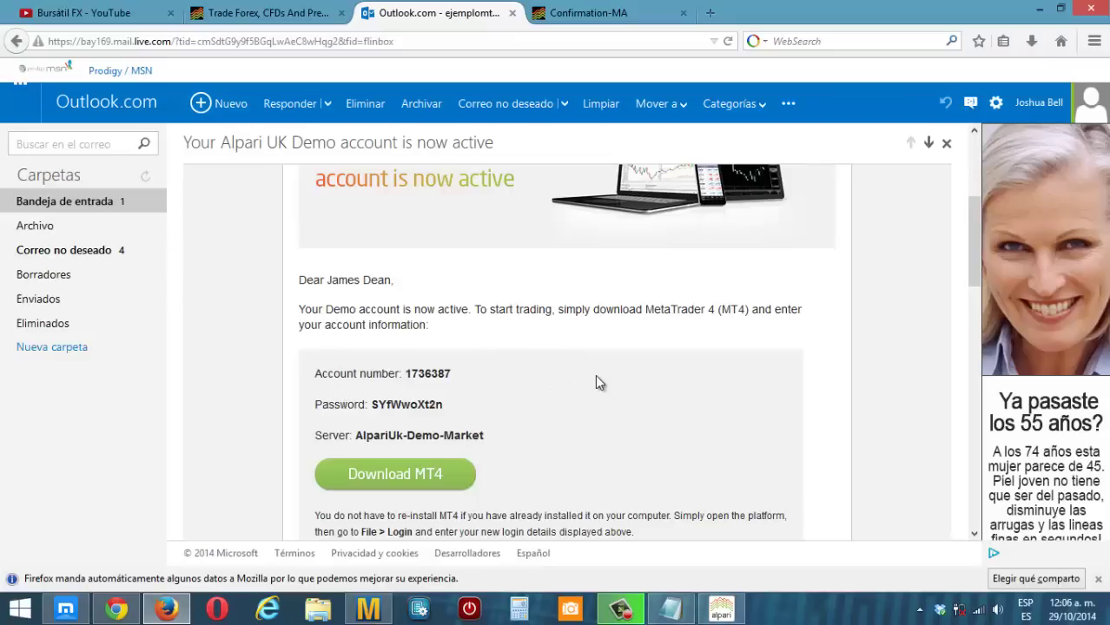
- Open the 'Activa tu nueva cuenta Demo de Alpari' email and verify the e-mail address
{"action": "left_click", "coordinate": [66, 203]}
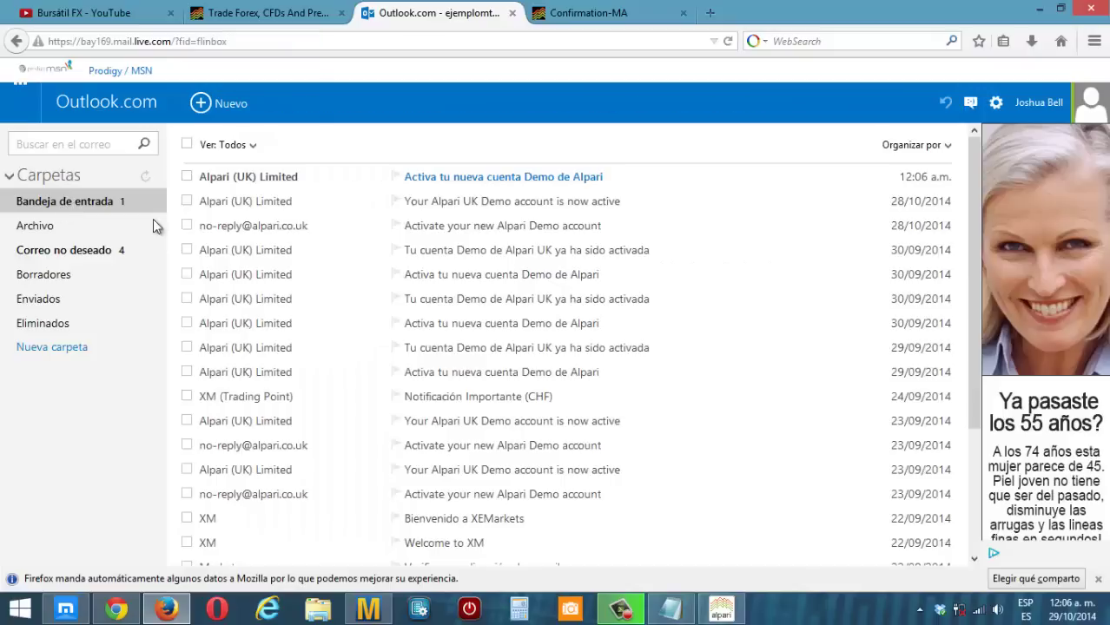
{"action": "left_click", "coordinate": [501, 179]}
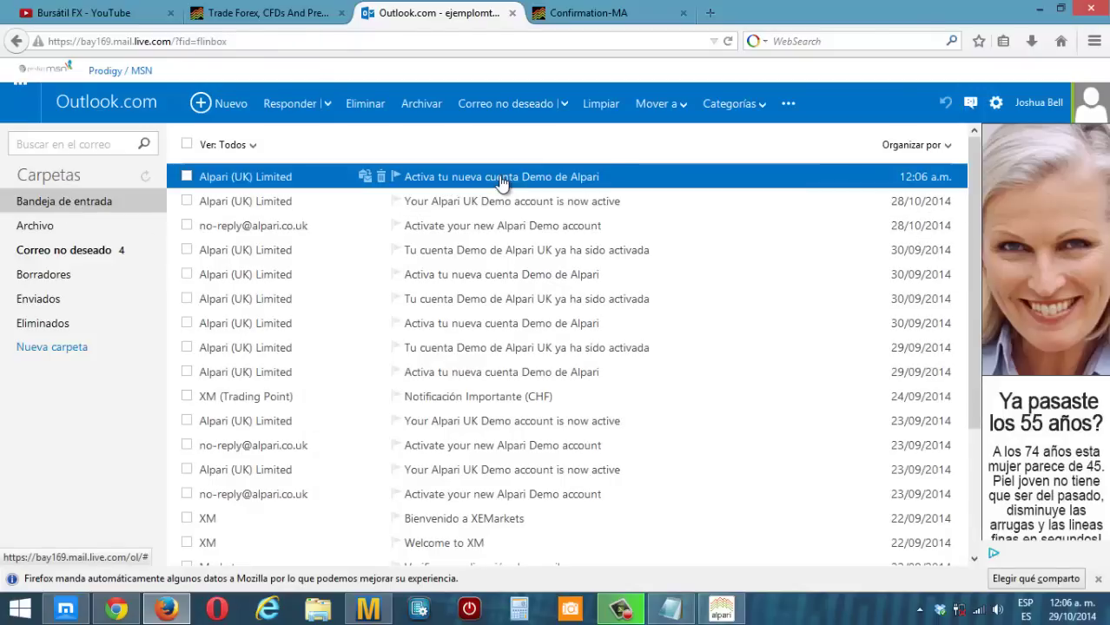
{"action": "scroll", "coordinate": [455, 373], "scroll_direction": "down", "scroll_amount": 2}
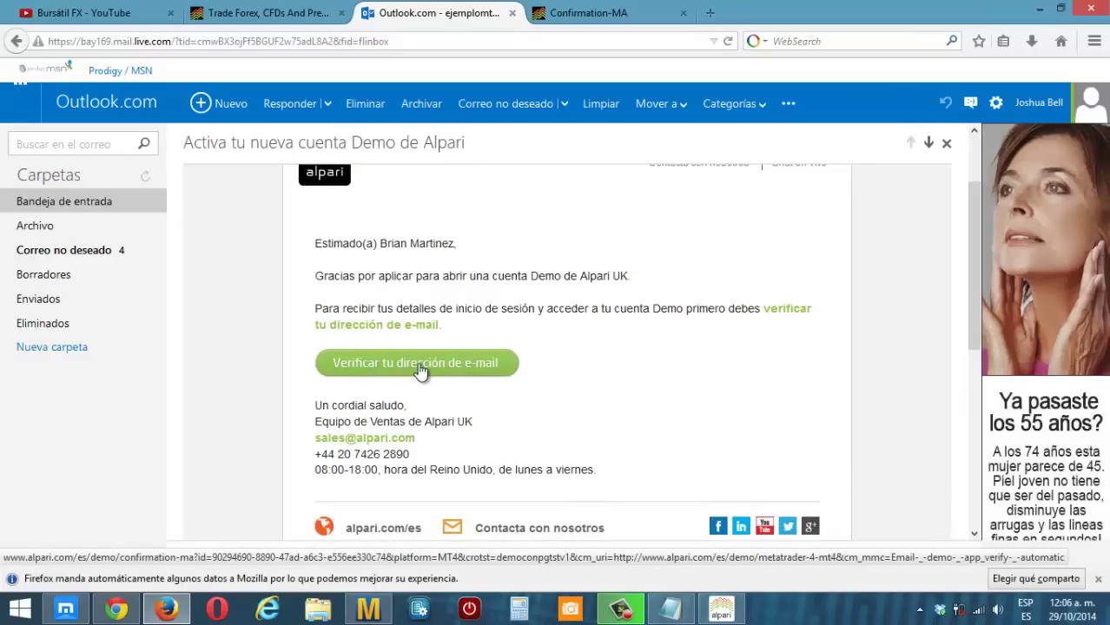
{"action": "left_click", "coordinate": [419, 370]}
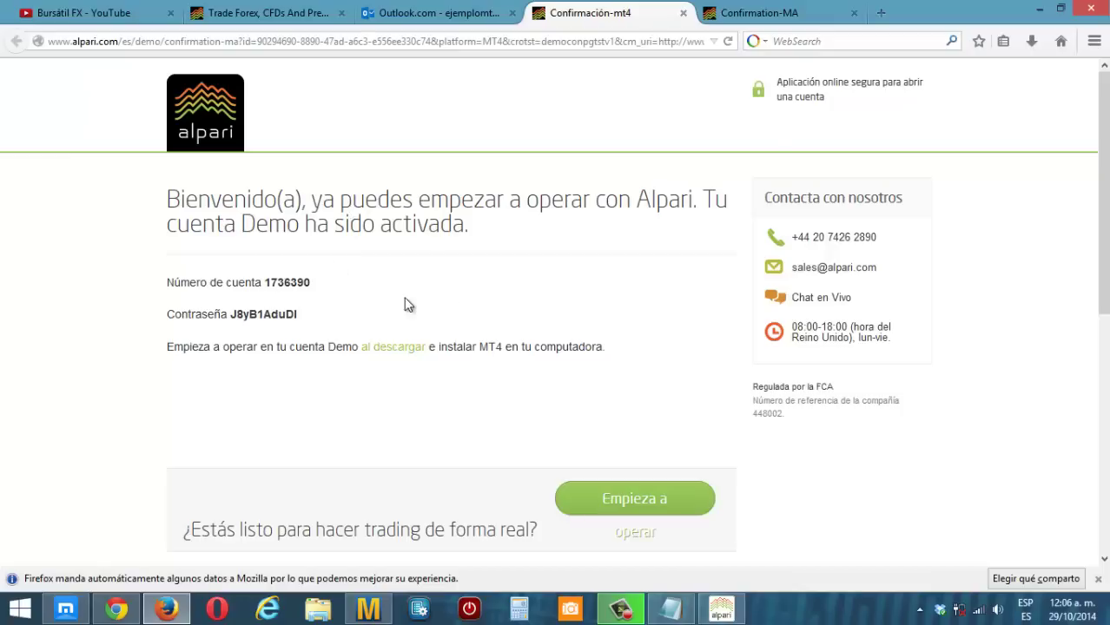
- Copy the new demo account number from the confirmation page
{"action": "left_click_drag", "start_coordinate": [310, 283], "coordinate": [267, 287]}
{"action": "right_click", "coordinate": [277, 279]}
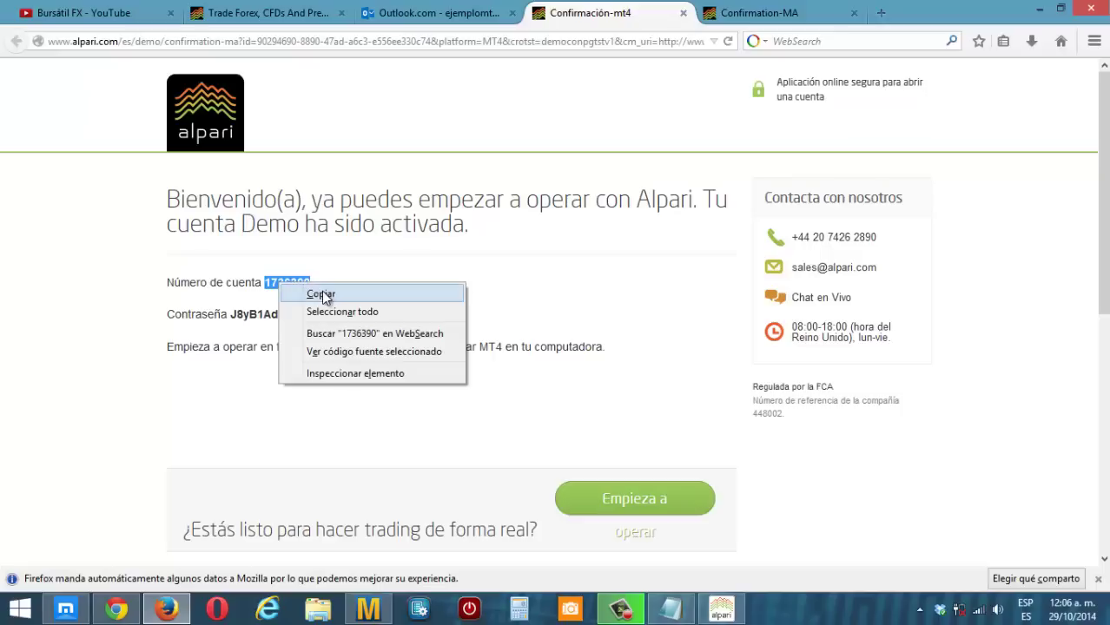
{"action": "left_click", "coordinate": [321, 291]}
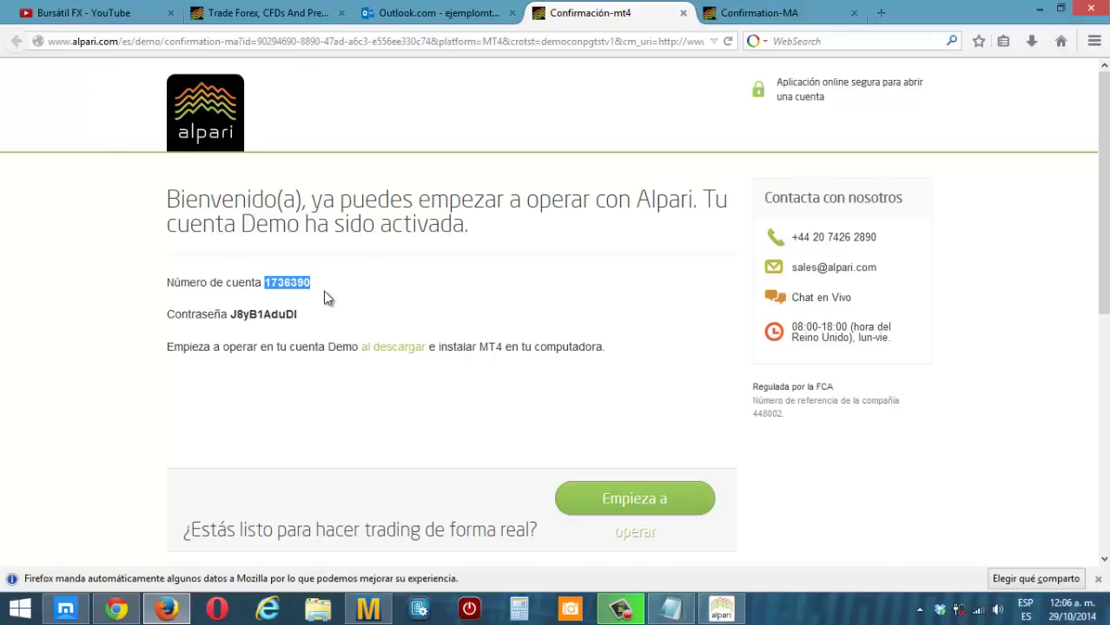
- Open MT4's trade account login and replace the user name with the new demo account number
{"action": "left_click", "coordinate": [720, 615]}
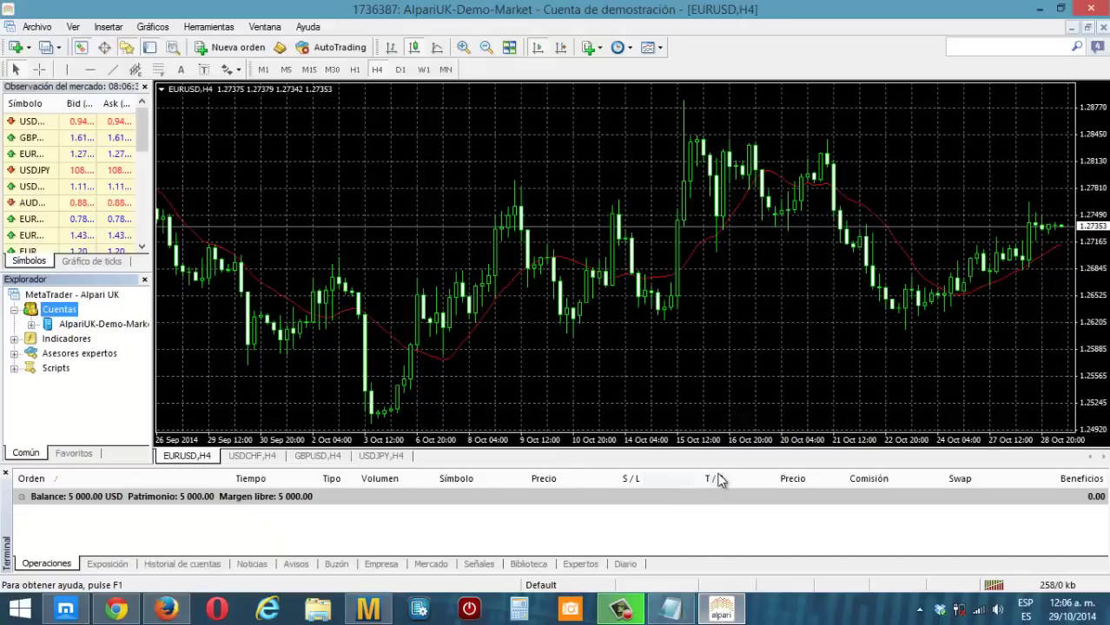
{"action": "left_click", "coordinate": [1068, 586]}
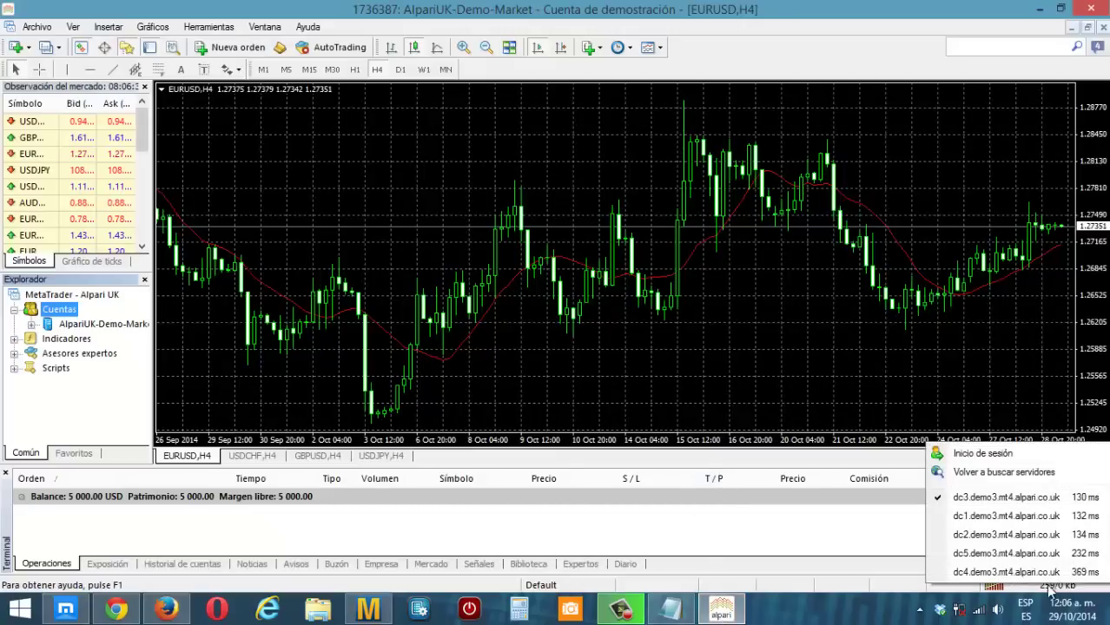
{"action": "left_click", "coordinate": [990, 453]}
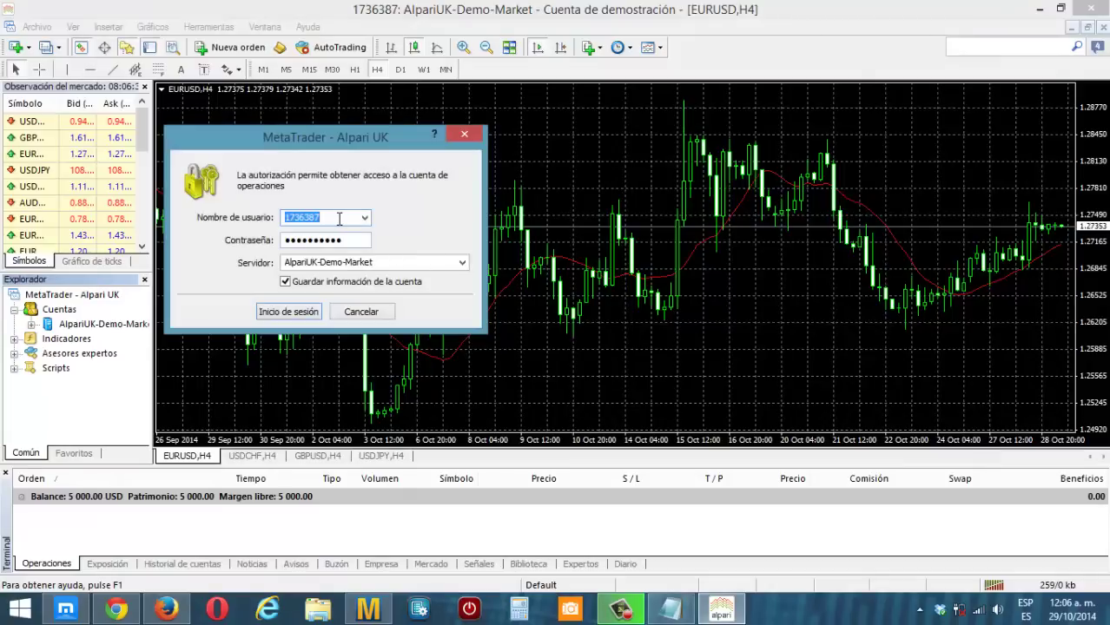
{"action": "key", "text": "BackSpace"}
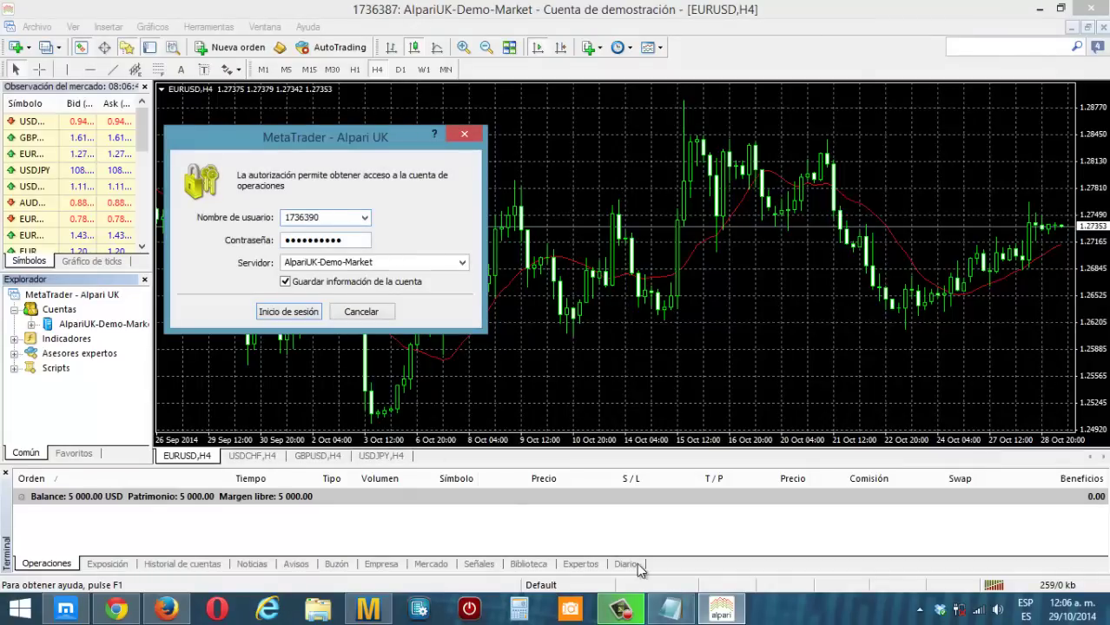